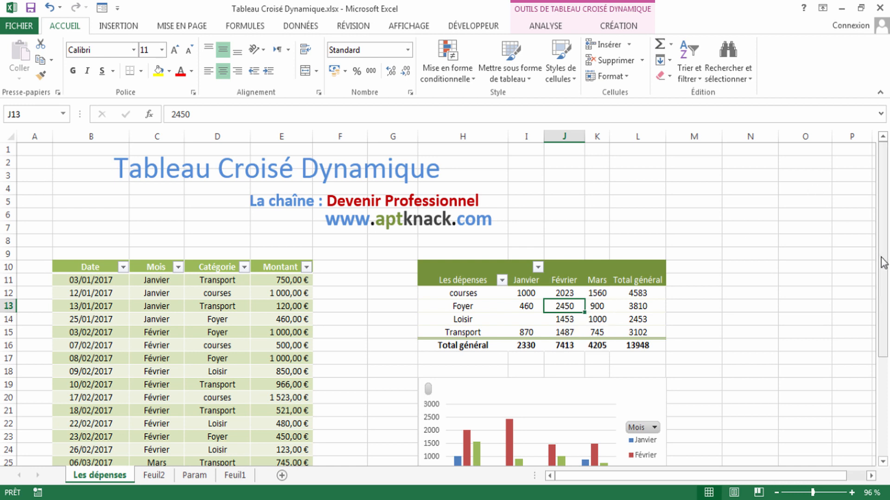
- Compare the amounts per category and month in the Les dépenses pivot table with the source expense table
drag(883, 261, 883, 280)
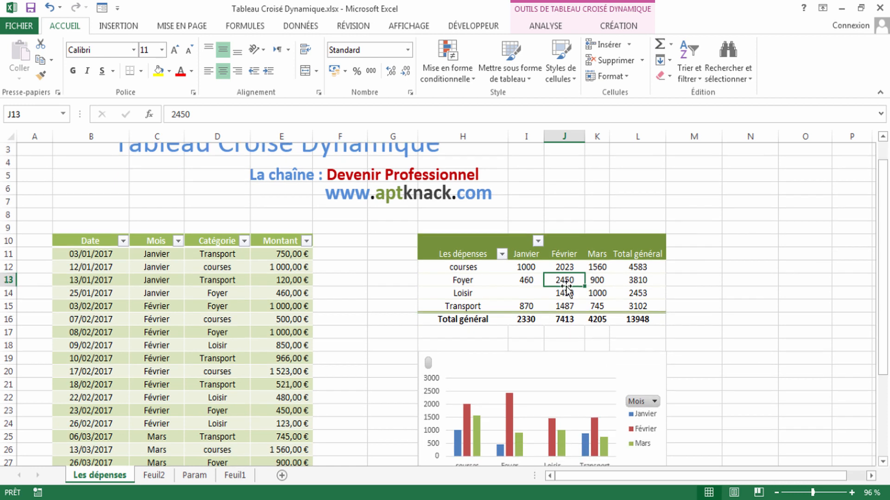
click(597, 293)
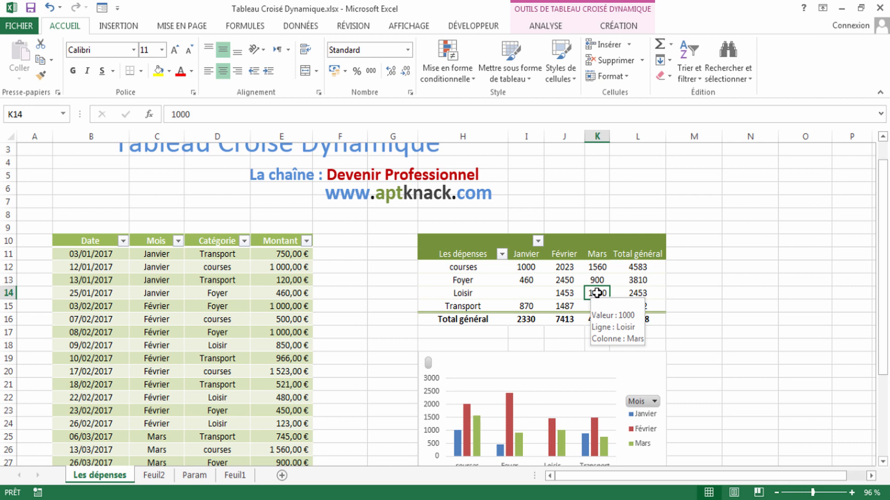
click(597, 280)
click(711, 243)
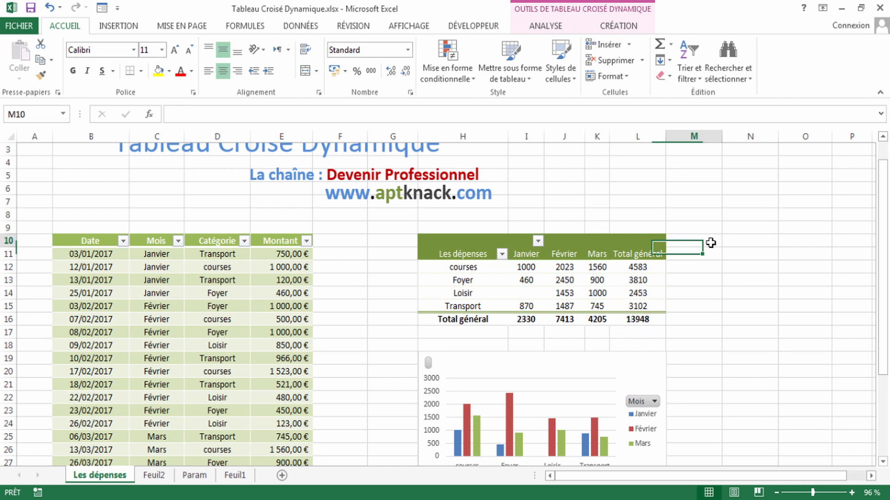
click(206, 301)
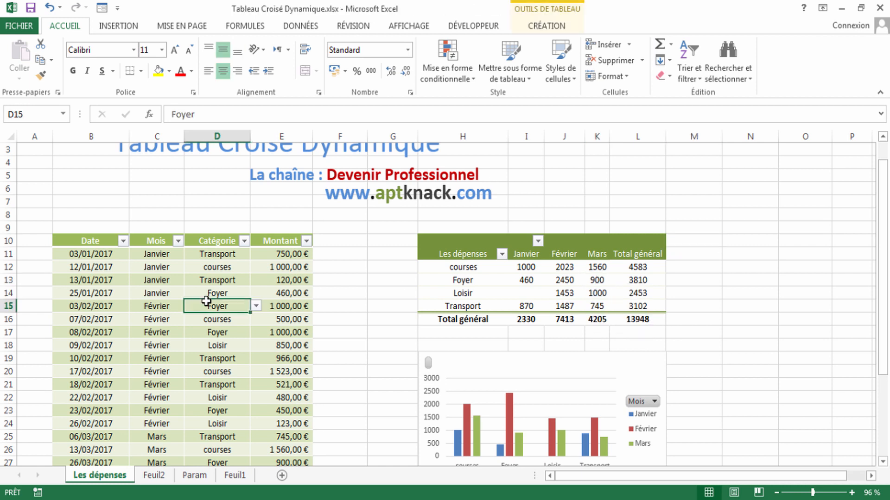
click(524, 280)
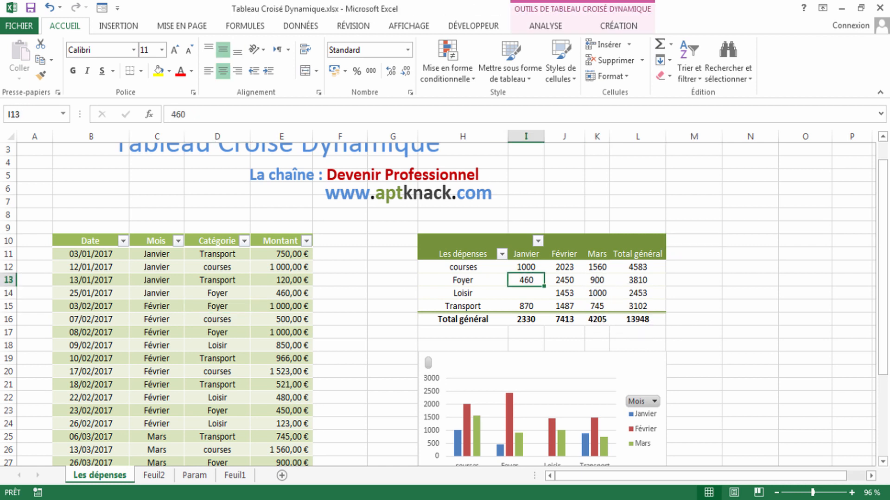
drag(886, 340, 884, 360)
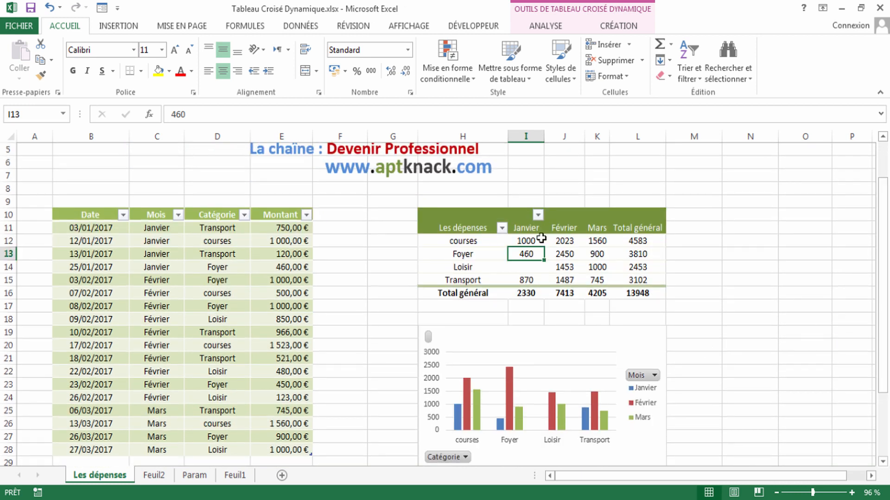
- Examine the pivot table's category labels, month headings and grand totals, and the chart below it
drag(478, 246, 469, 279)
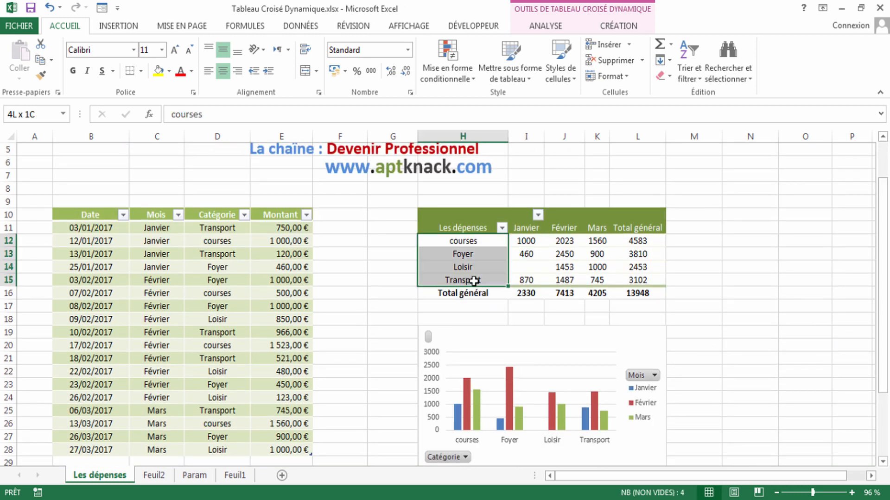
drag(522, 229, 597, 230)
click(646, 295)
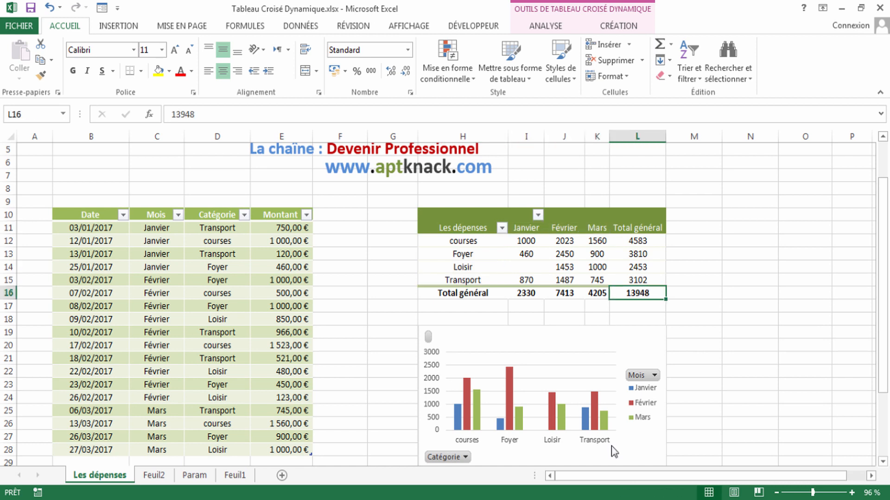
click(533, 295)
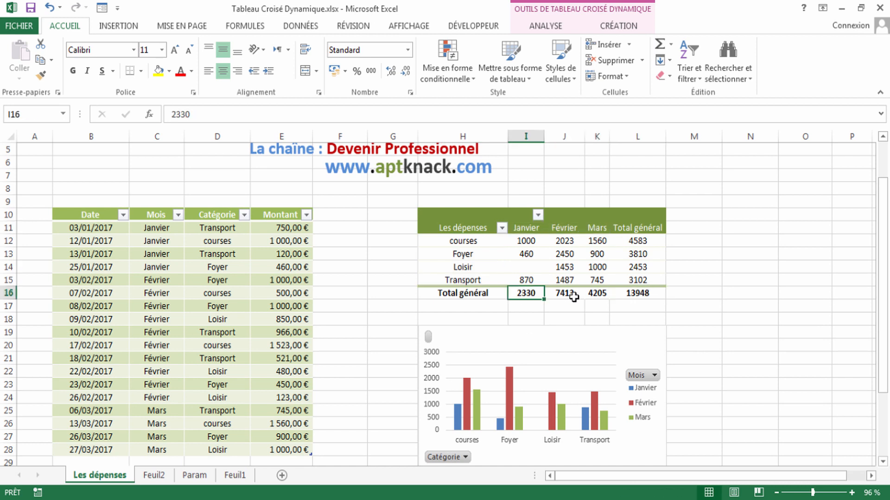
click(597, 295)
click(647, 241)
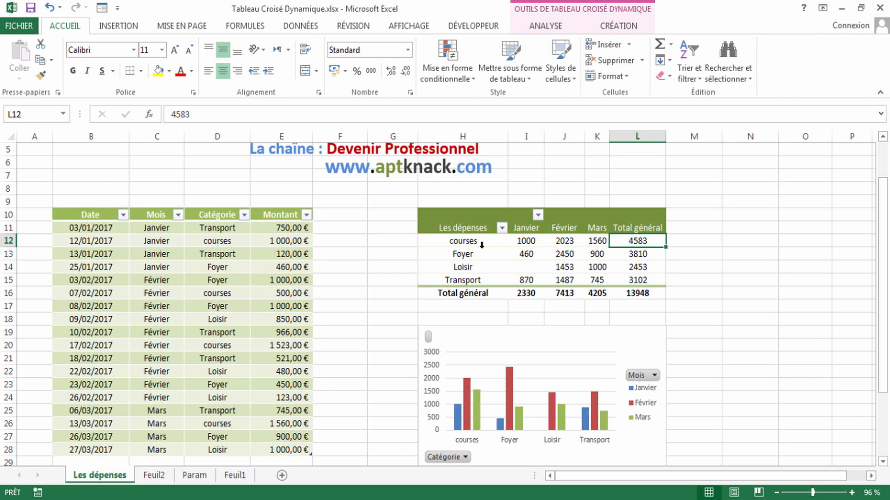
click(215, 307)
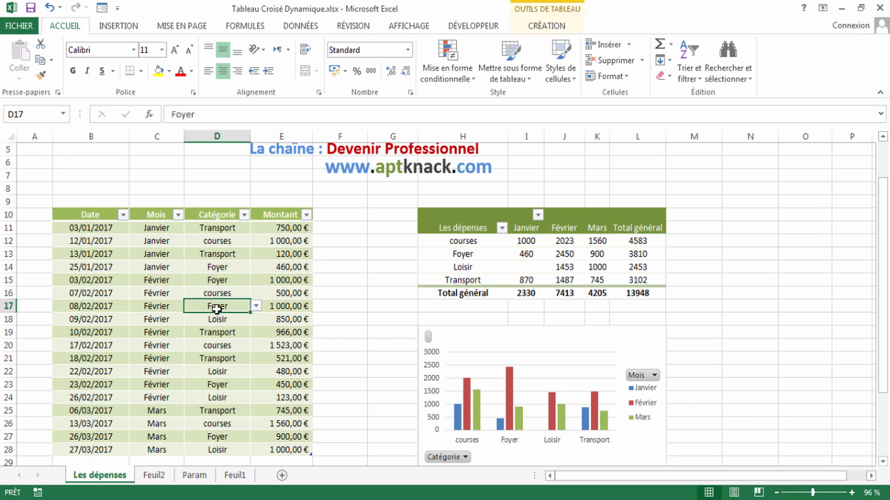
mouse_move(883, 312)
mouse_down()
mouse_move(879, 331)
mouse_move(879, 298)
mouse_move(879, 308)
mouse_up()
click(571, 213)
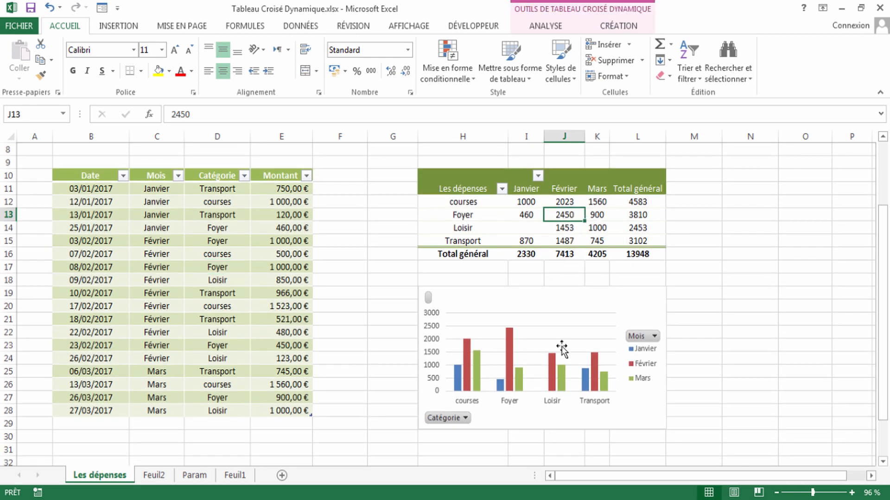
drag(879, 308, 877, 195)
- Switch to the Feuil2 sheet and inspect the Catégorie choices offered in cells D6 and D10 of the expense table
click(153, 476)
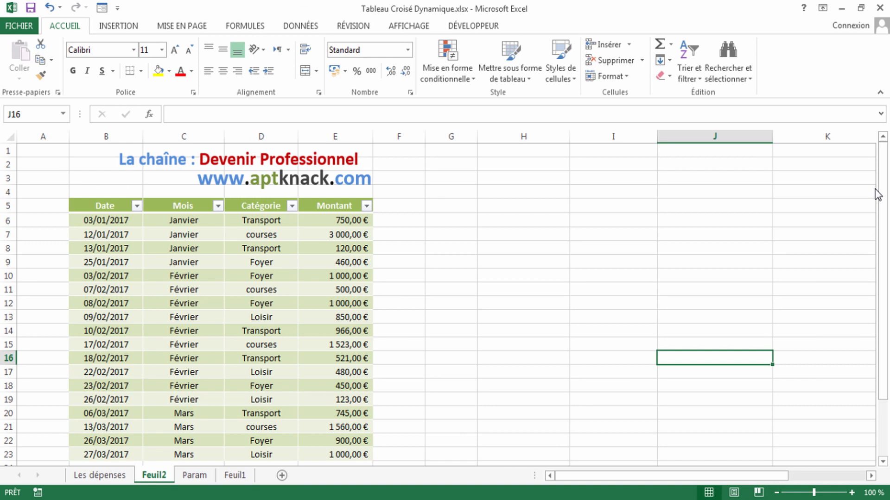
drag(877, 195, 884, 234)
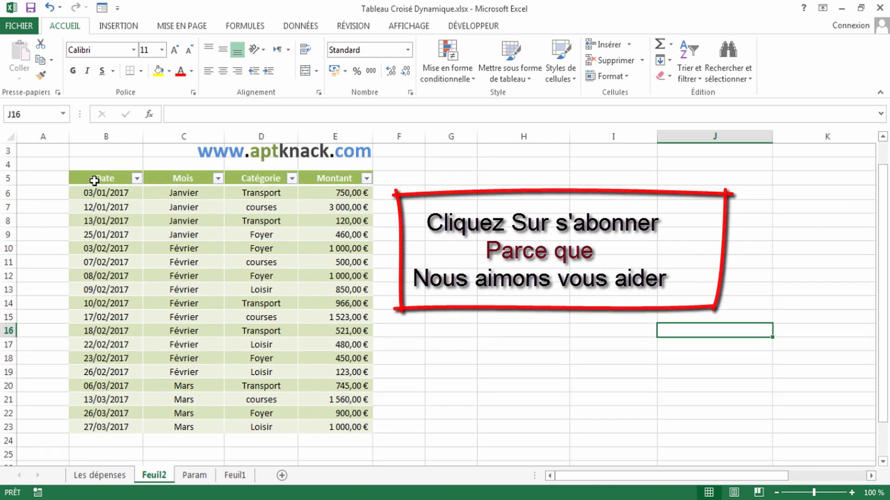
click(280, 193)
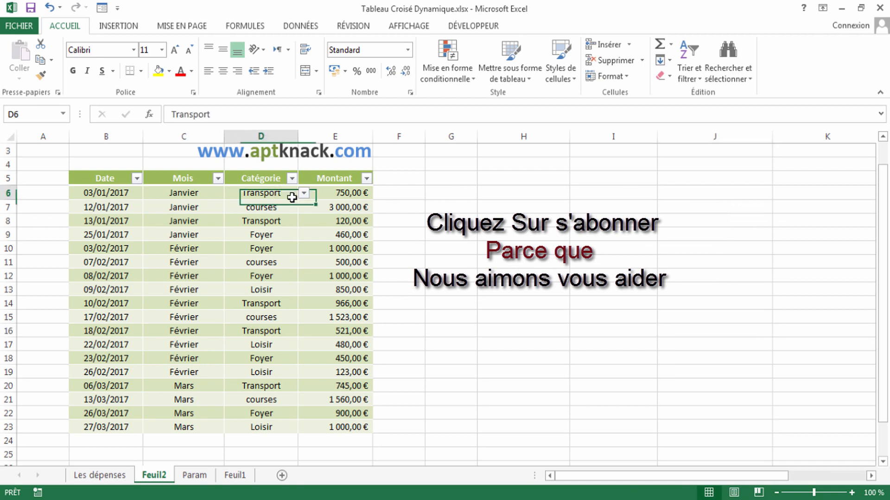
click(304, 192)
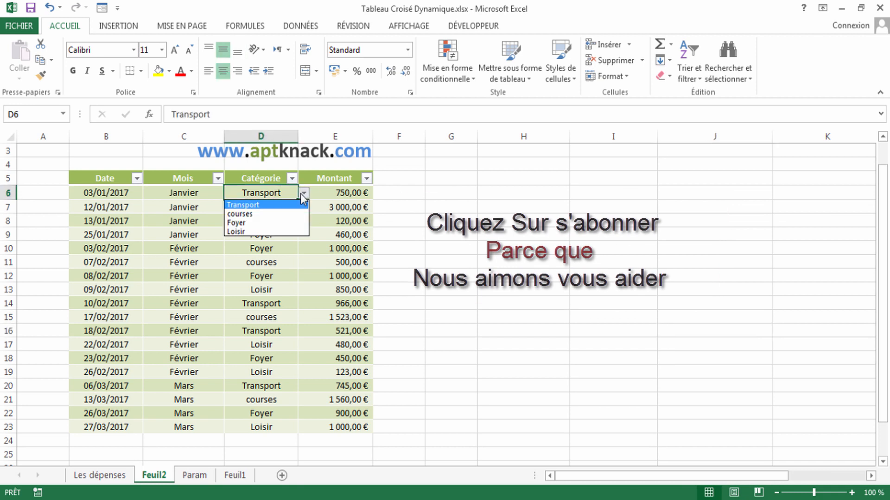
click(255, 206)
click(292, 251)
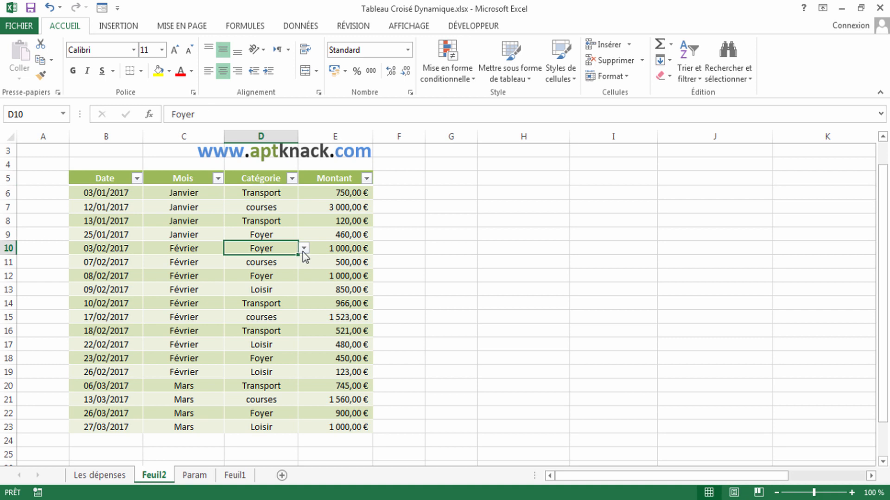
click(303, 249)
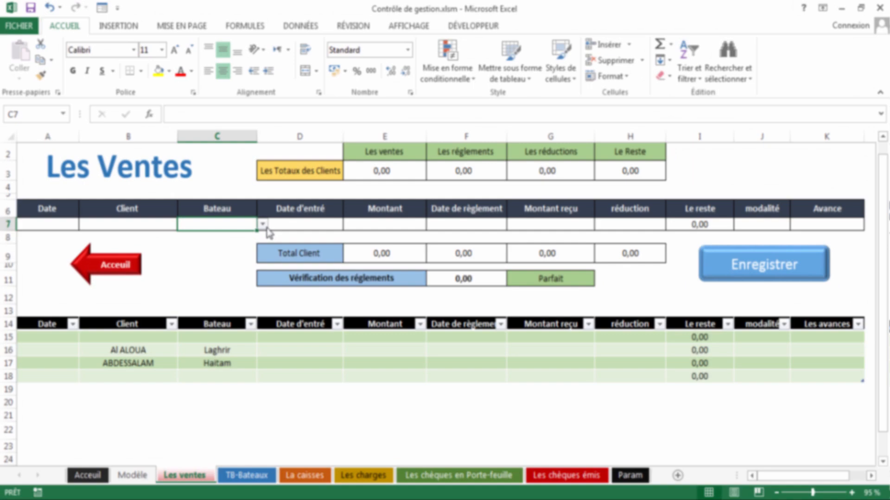
- In Contrôle de gestion.xlsm, check the Bateau choices on the Les ventes sheet, then save the entry row and confirm the recording
click(262, 224)
click(331, 224)
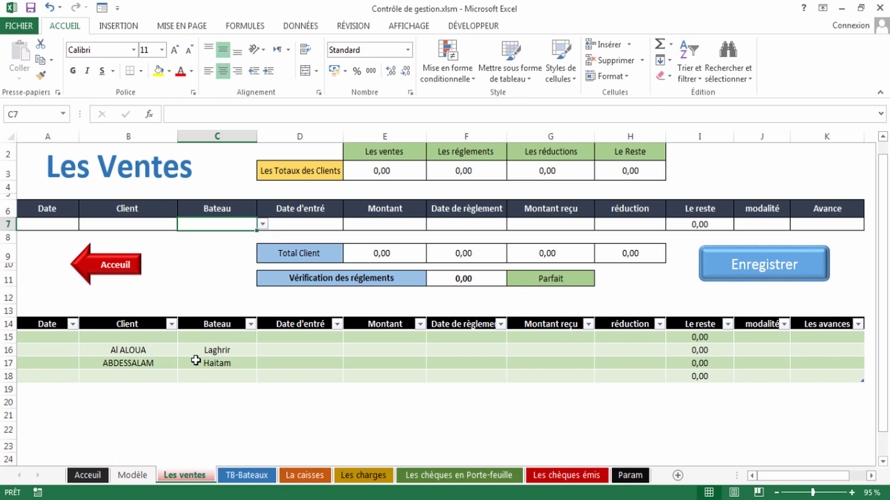
click(739, 271)
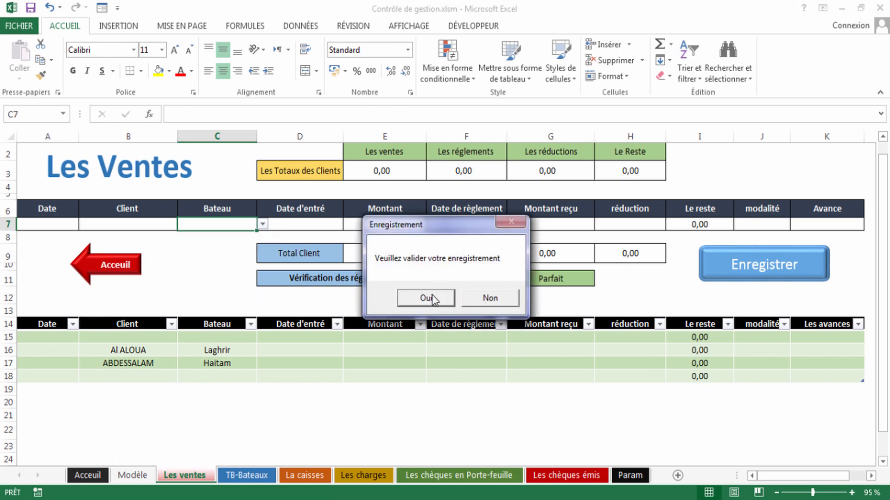
click(414, 300)
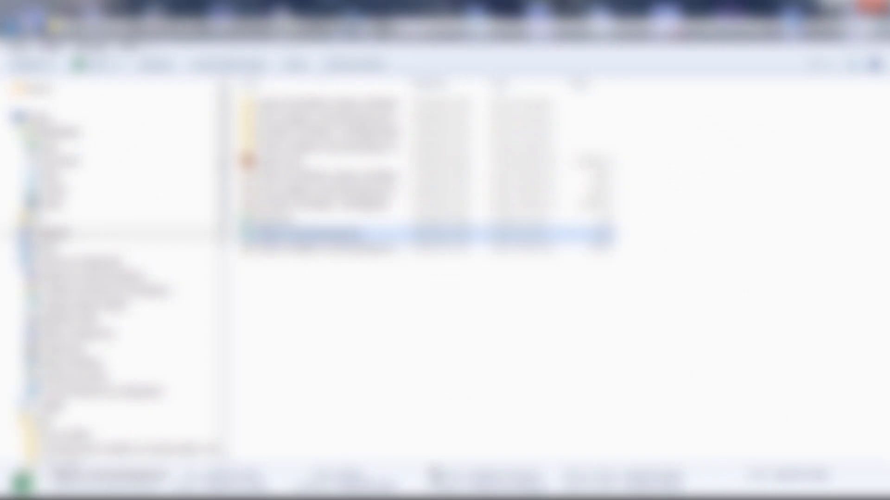
- Switch back to Tableau Croisé Dynamique.xlsx and start a pivot table from the expense range B5:E23 on Feuil2
click(475, 499)
click(522, 453)
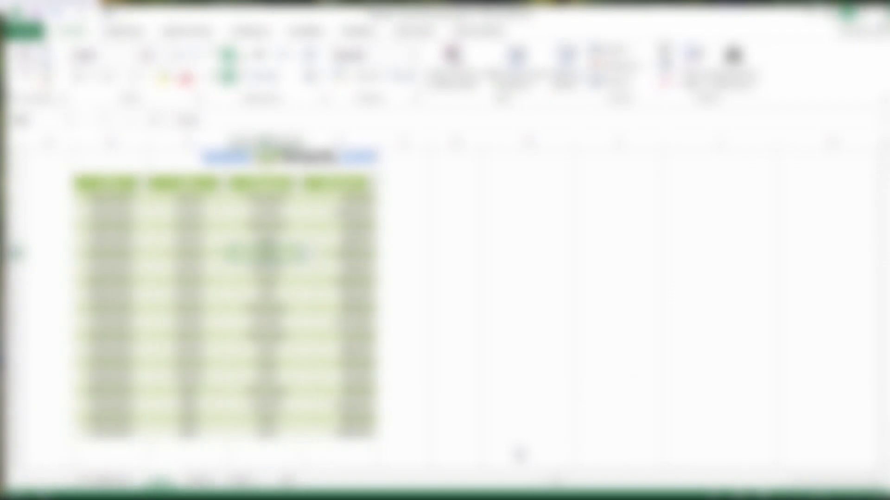
drag(882, 231, 882, 218)
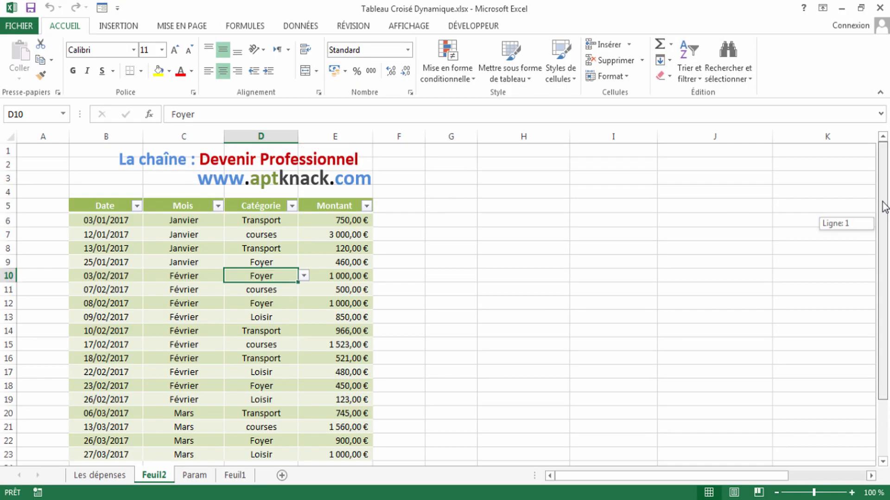
click(714, 223)
drag(95, 204, 355, 407)
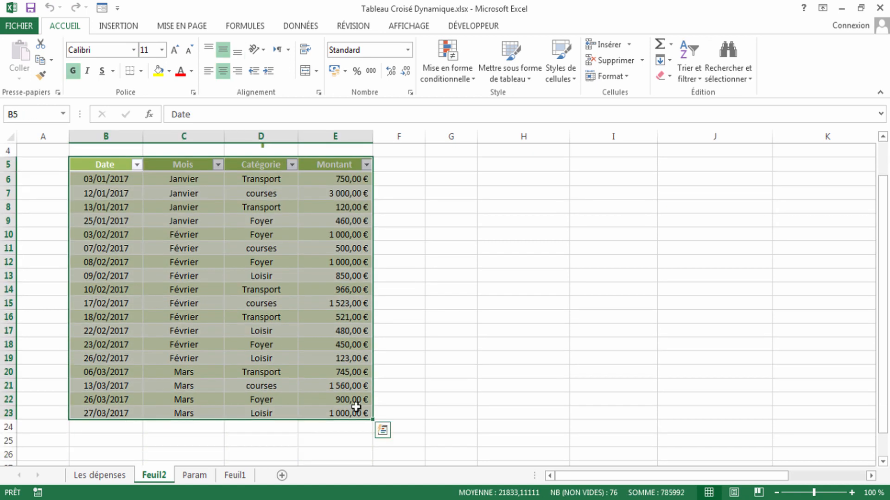
click(123, 27)
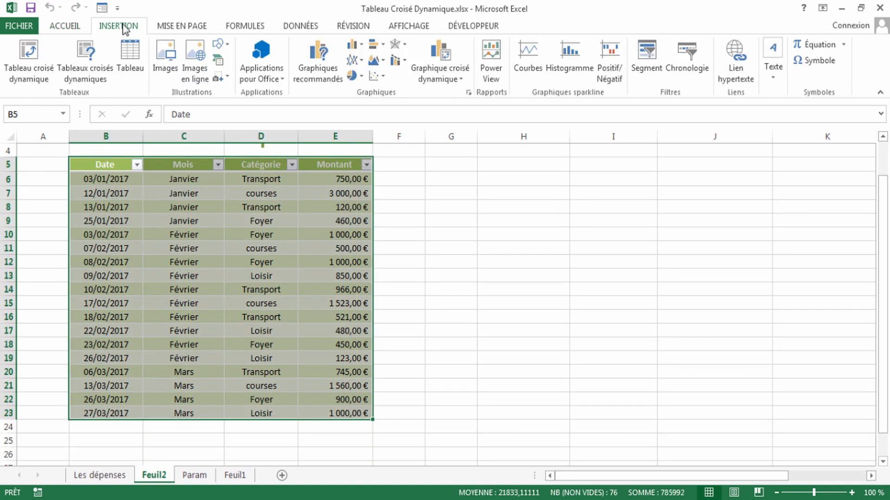
click(18, 78)
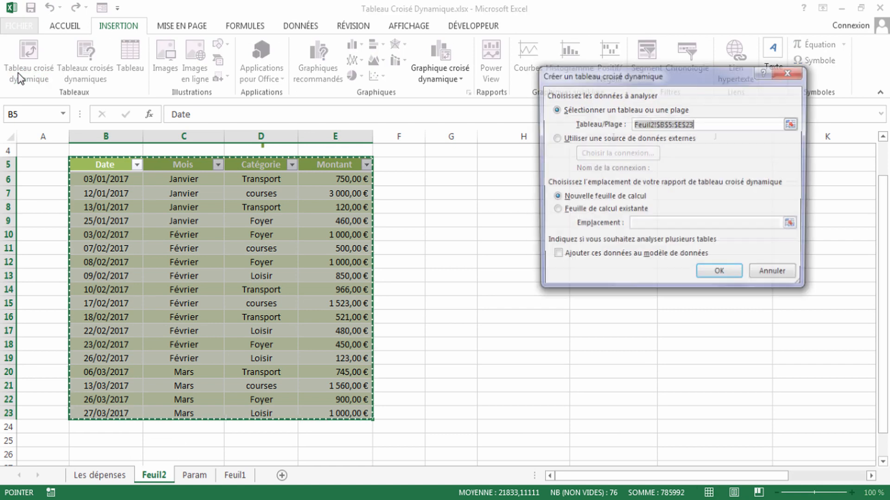
- Place the pivot table on the existing worksheet at Feuil2!$H$8 and create it
click(554, 211)
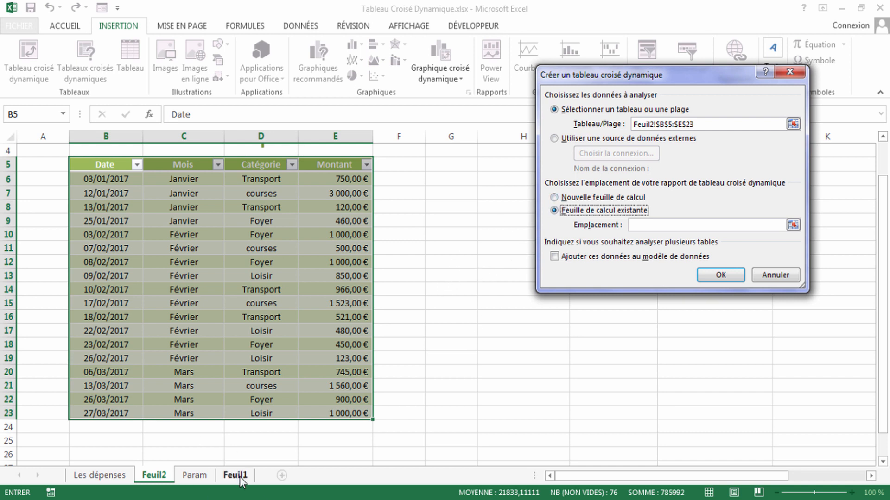
click(554, 198)
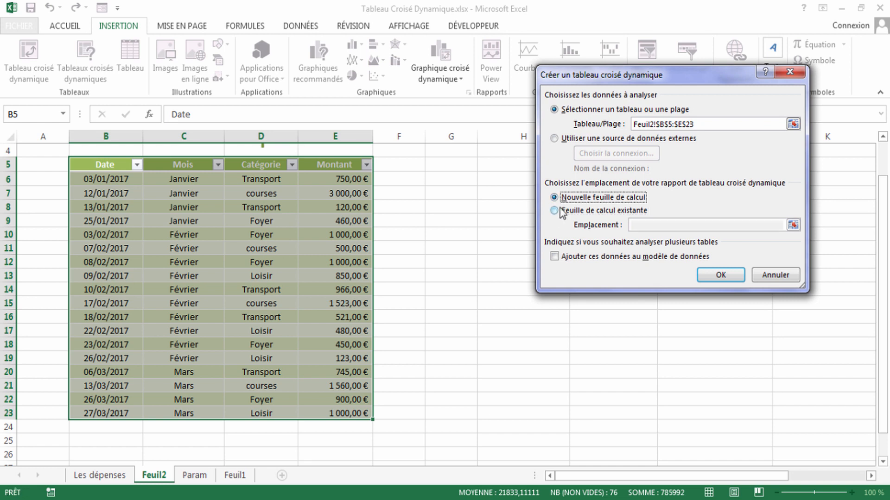
click(555, 211)
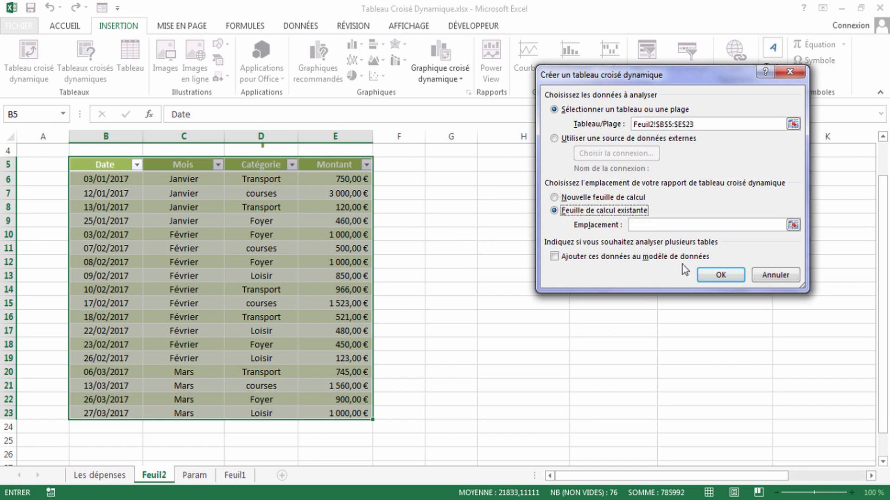
click(795, 226)
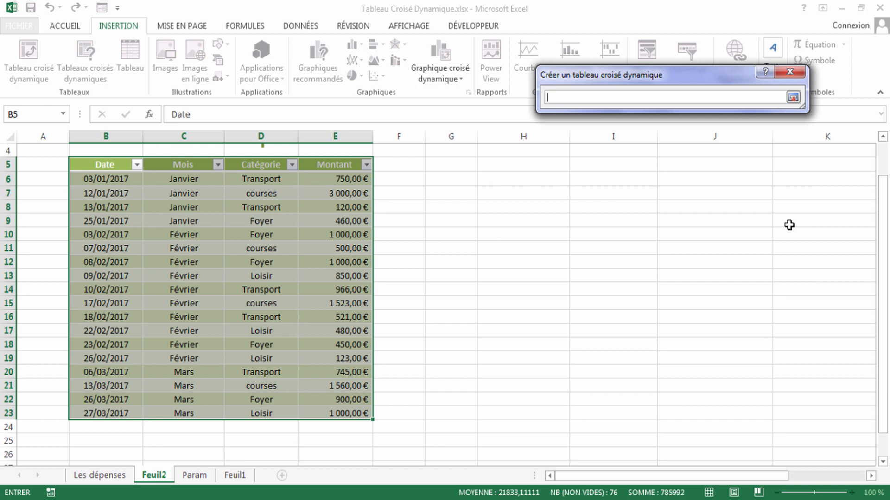
click(514, 210)
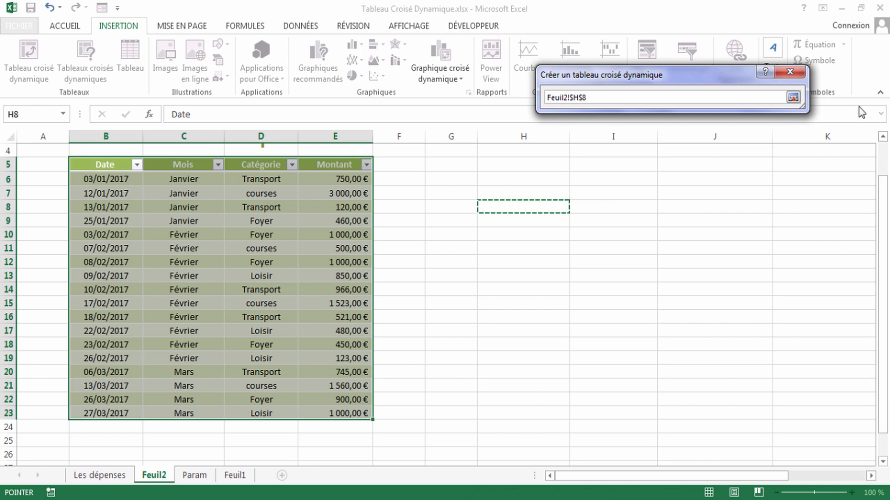
click(793, 97)
click(722, 277)
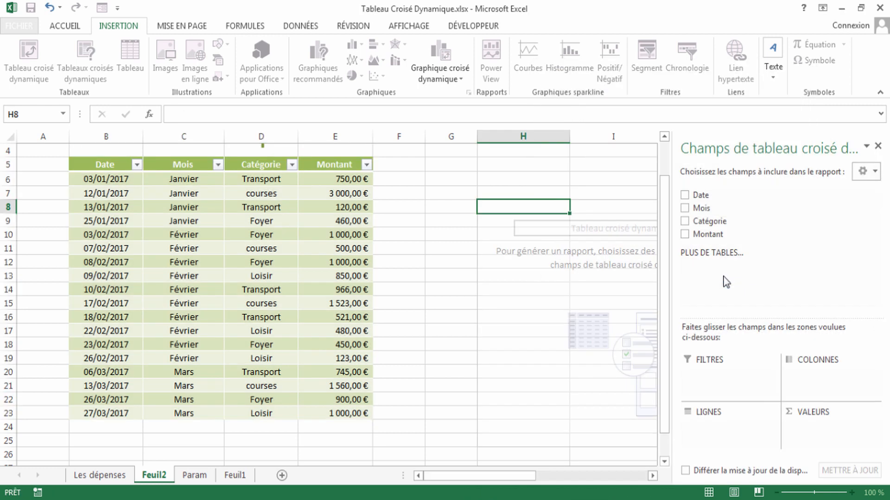
- Lay out the pivot table with Catégorie as rows, Mois as columns and the sum of Montant as values
drag(509, 480, 563, 476)
drag(702, 224, 700, 427)
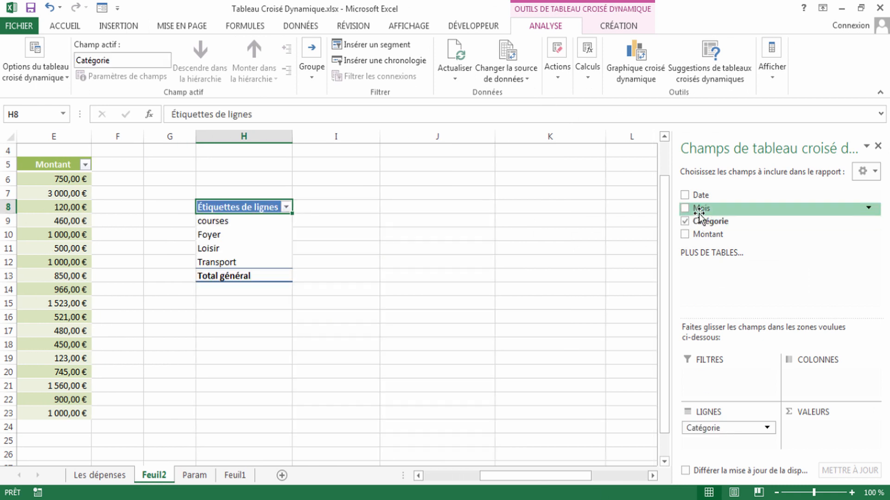
drag(701, 211, 806, 377)
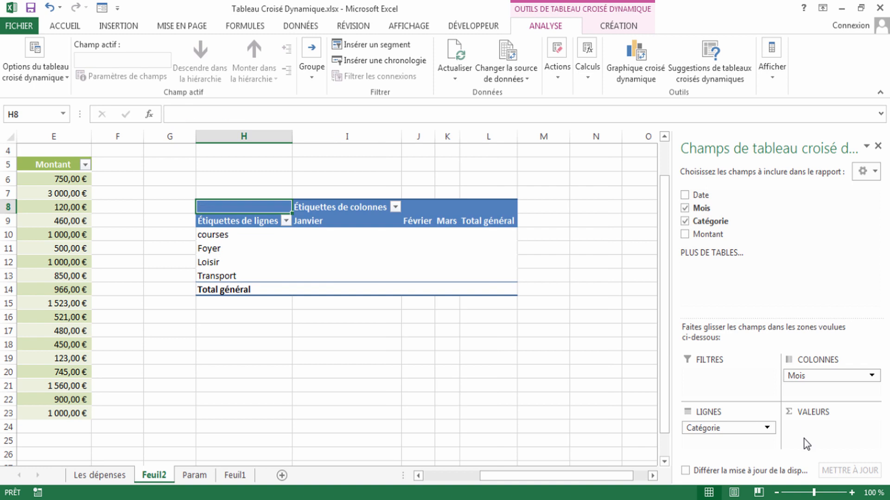
click(685, 234)
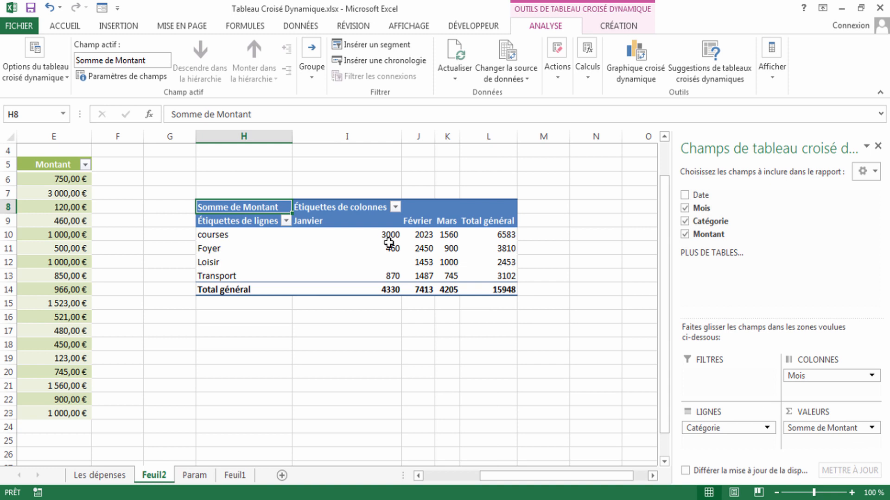
- Summarise the pivot table's Montant value field by Nombre
mouse_move(581, 476)
mouse_down()
mouse_move(557, 471)
mouse_move(577, 477)
mouse_up()
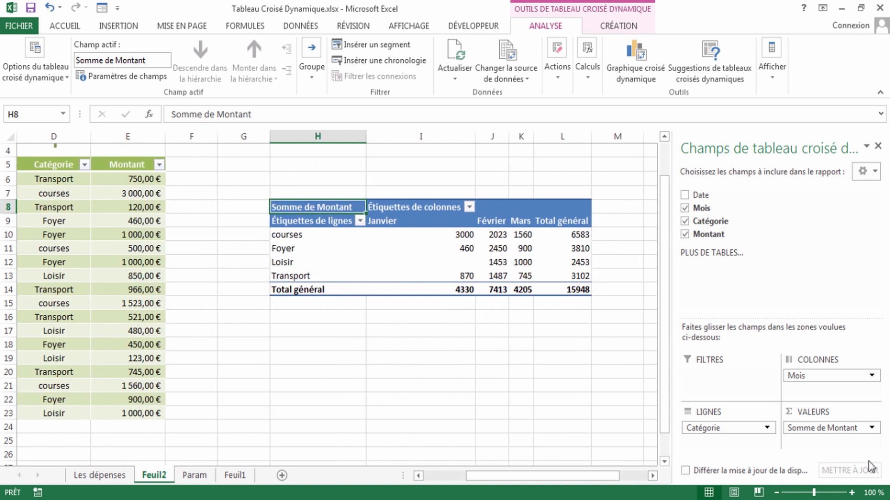
click(867, 428)
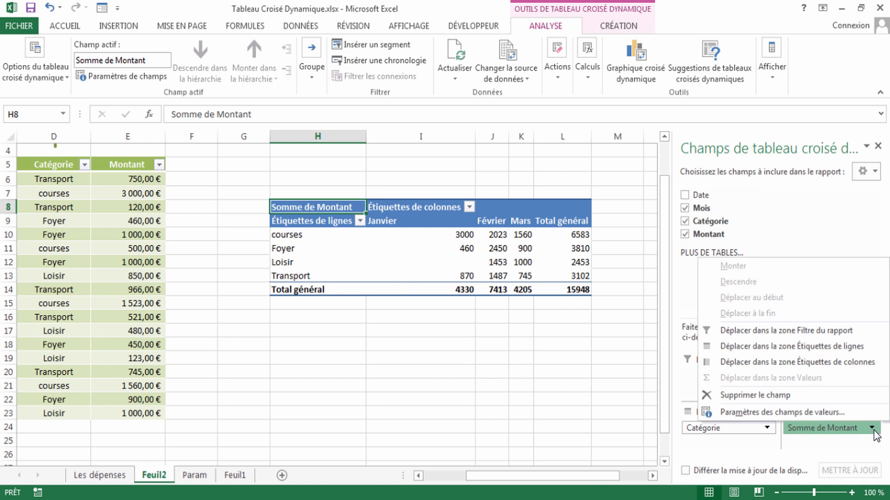
click(762, 412)
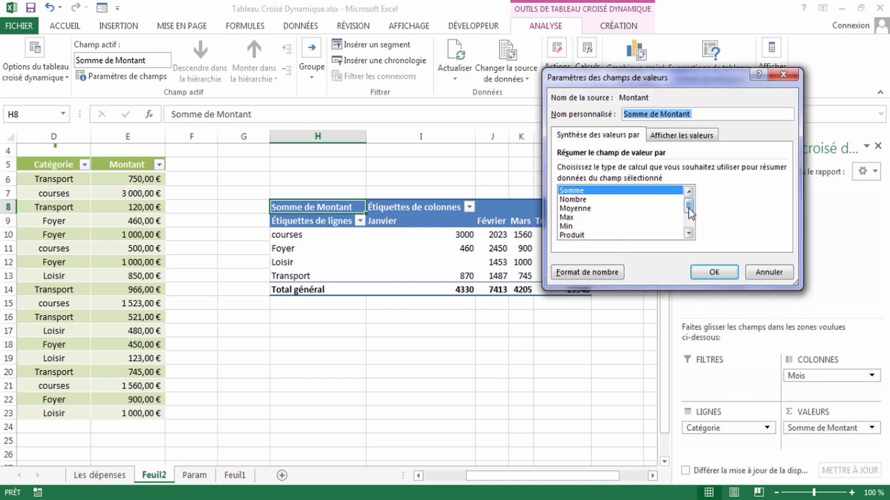
mouse_move(688, 207)
mouse_down()
mouse_move(688, 240)
mouse_move(688, 194)
mouse_up()
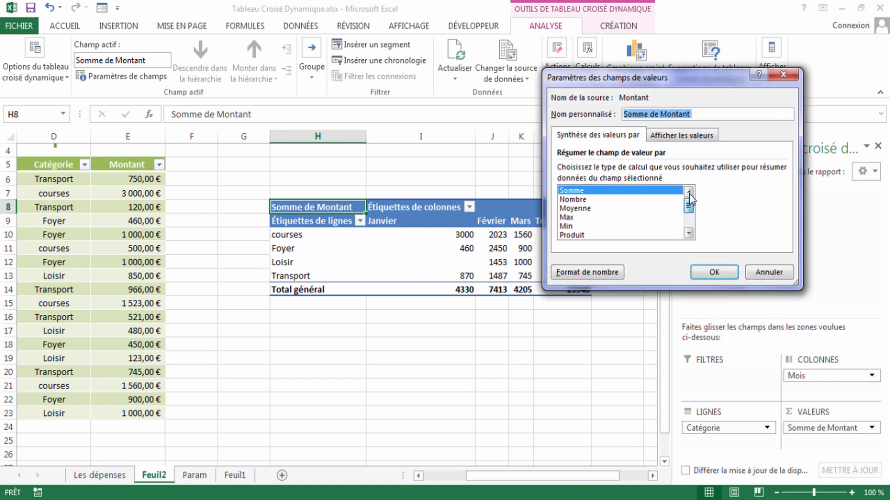
click(573, 200)
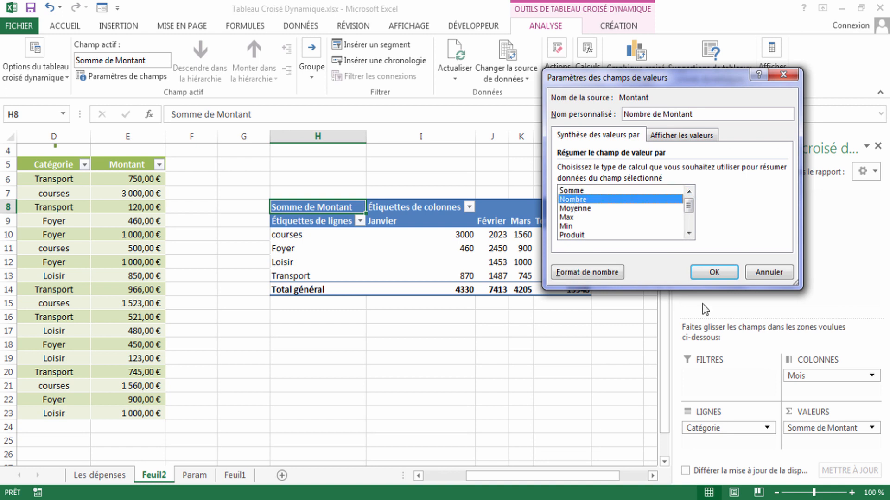
click(716, 277)
mouse_move(602, 479)
mouse_down()
mouse_move(574, 474)
mouse_move(600, 478)
mouse_move(591, 476)
mouse_up()
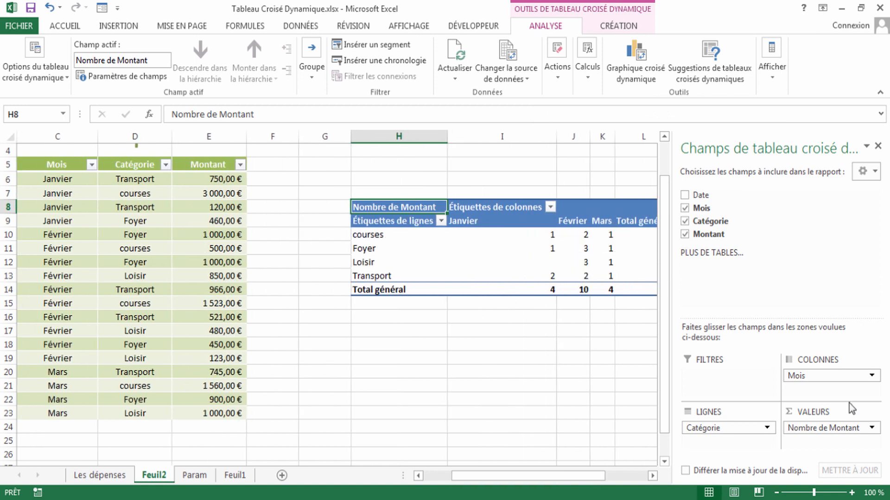
- Check the Afficher les valeurs calculation options for the Montant value field and set its summary calculation to Somme
click(868, 427)
click(788, 412)
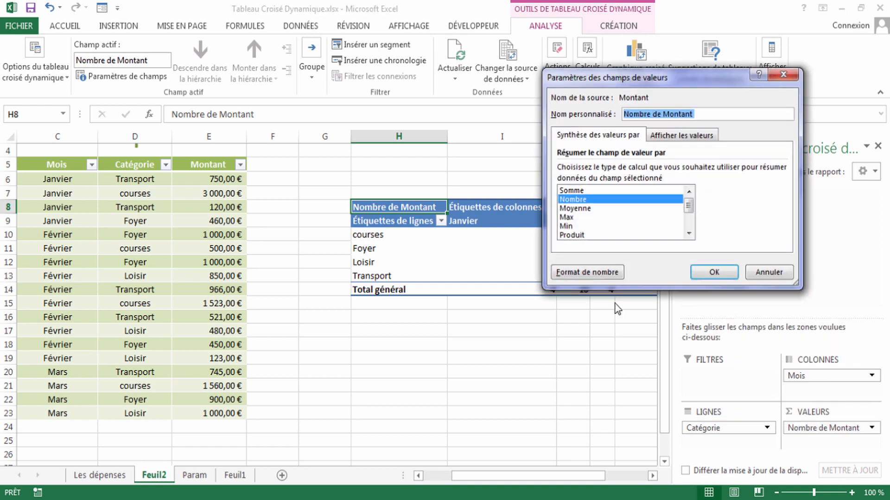
click(575, 192)
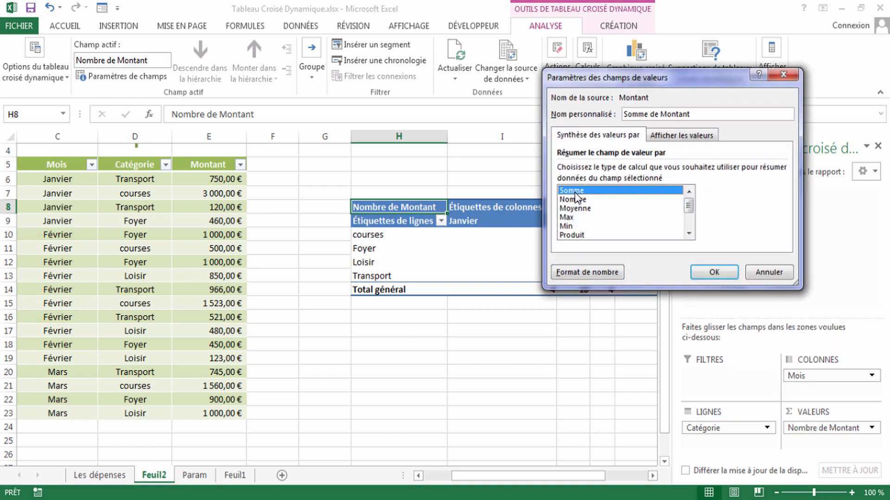
click(662, 137)
click(604, 172)
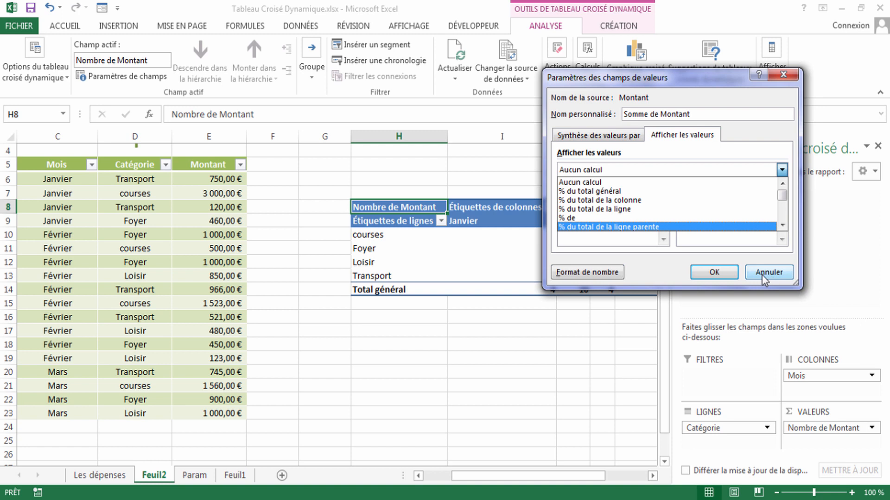
click(588, 135)
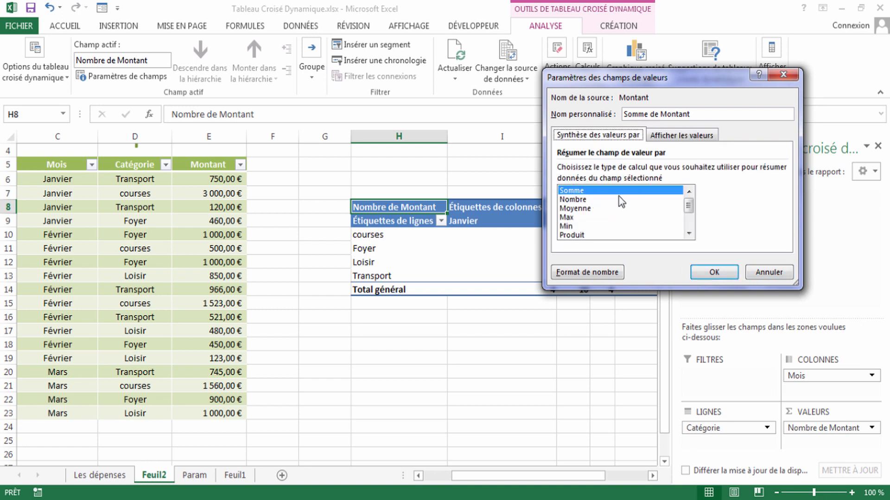
click(714, 272)
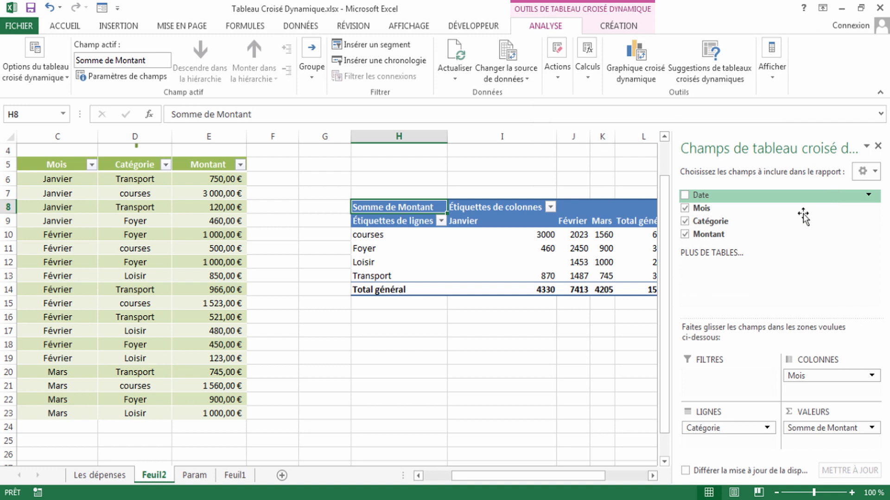
- Close the pivot table's field list
drag(546, 479, 604, 470)
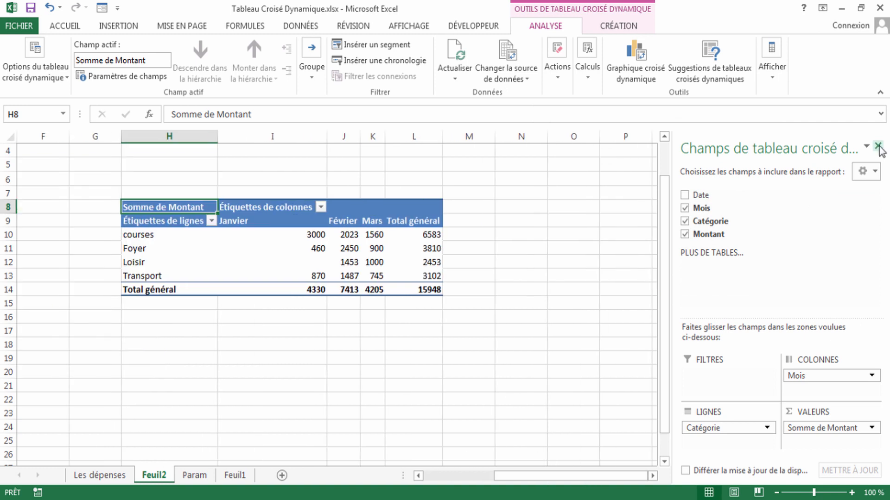
click(878, 147)
drag(697, 475, 649, 476)
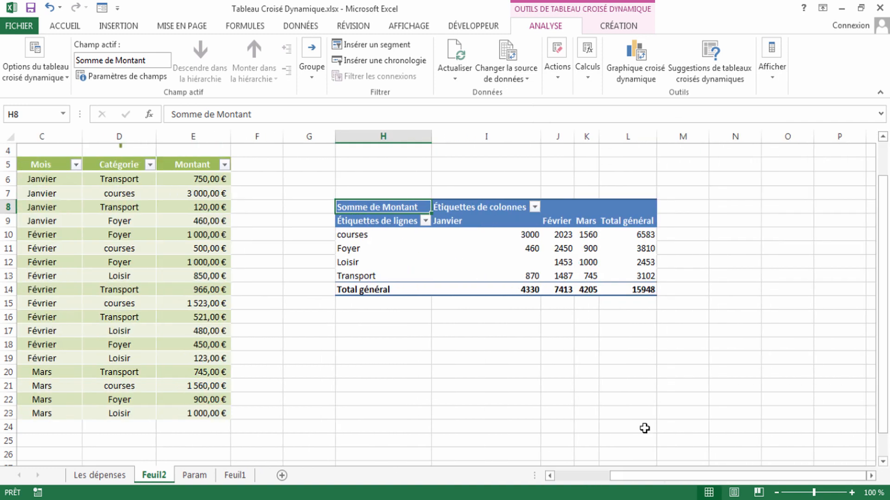
- Apply the € accounting format to the pivot table amounts I10:L14 and widen the Février and Mars columns
drag(466, 234, 577, 290)
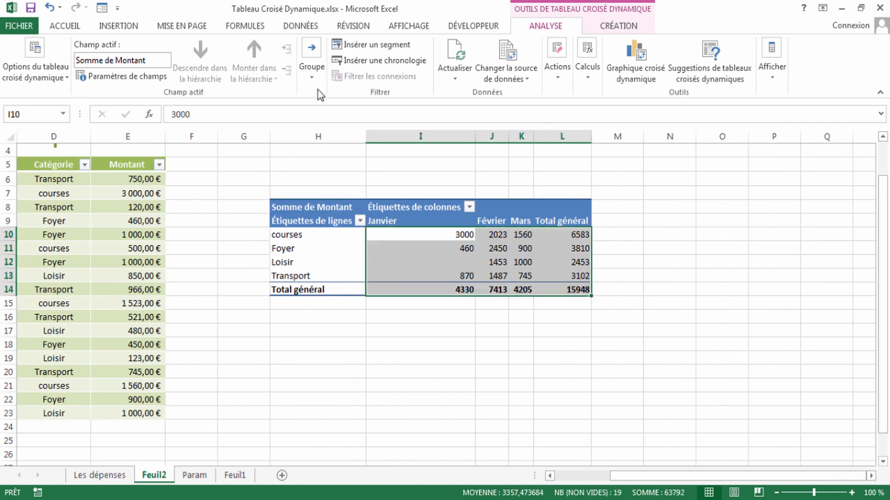
click(65, 25)
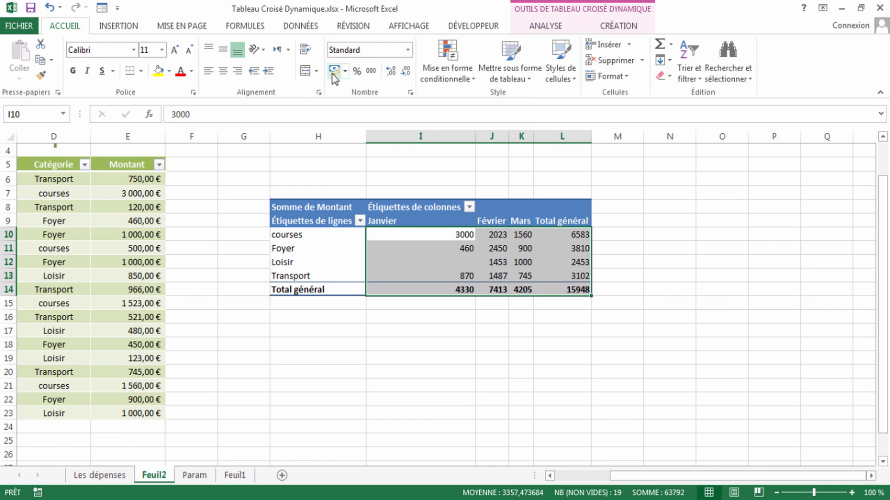
click(333, 71)
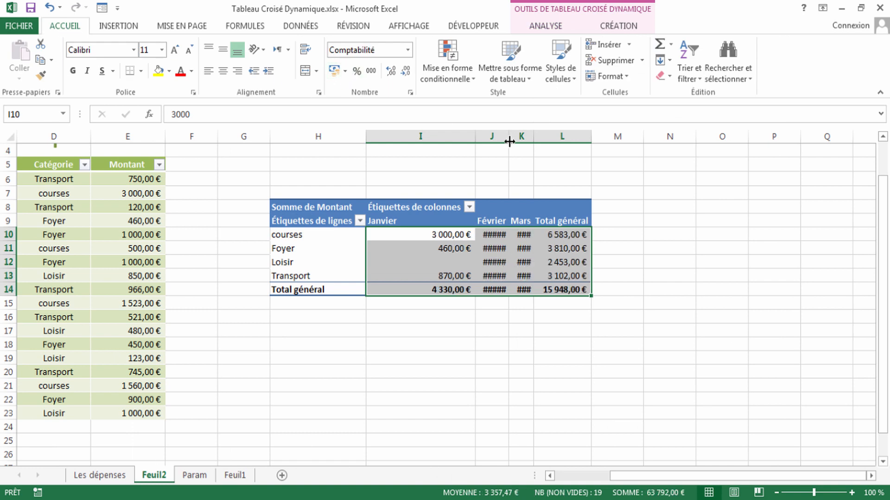
drag(509, 142, 595, 139)
click(729, 221)
- Review the accounting format's decimals and currency symbol options for the pivot table amounts I10:L14
drag(445, 237, 608, 288)
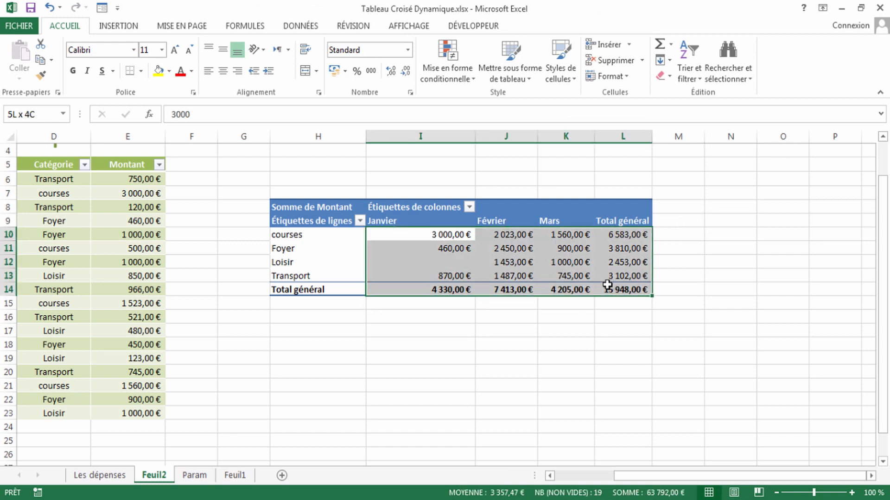
click(345, 71)
click(366, 123)
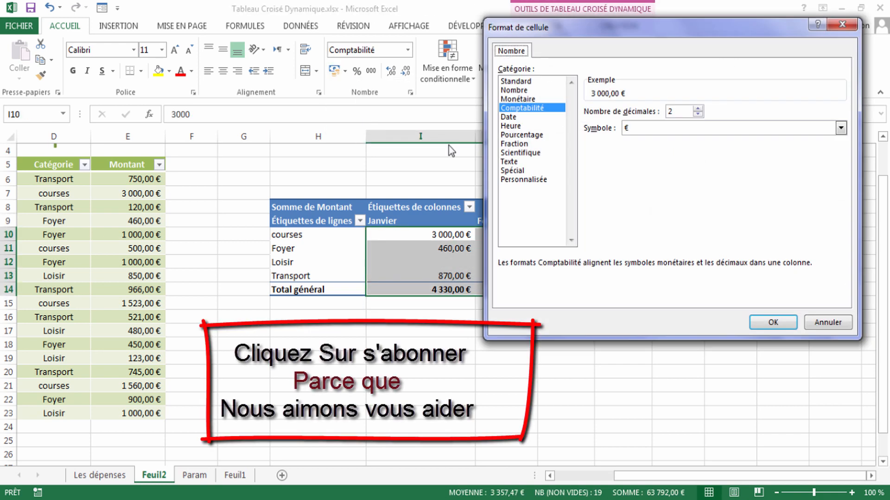
click(634, 130)
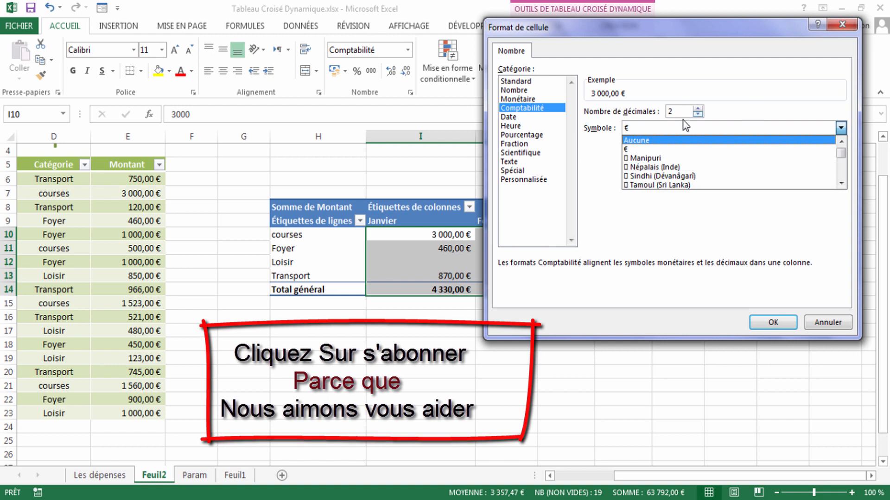
click(764, 325)
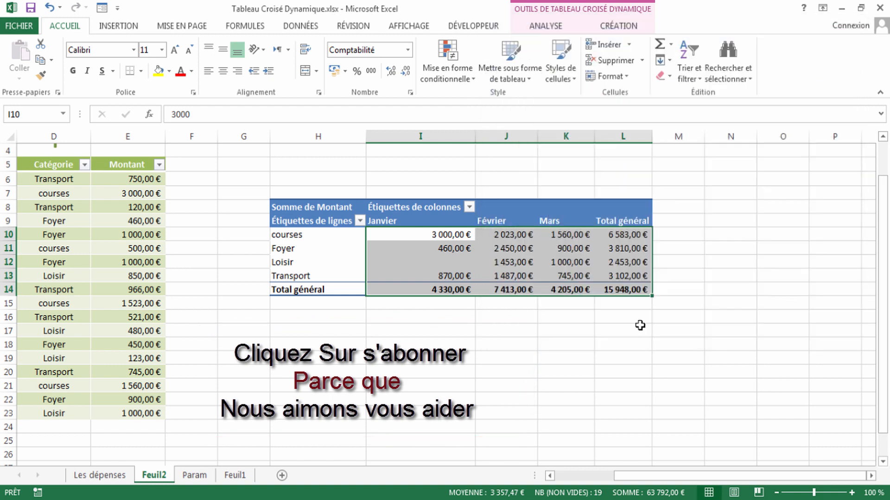
click(627, 327)
- Apply the green medium table style with a solid header to the whole pivot table
drag(731, 478, 695, 481)
click(360, 219)
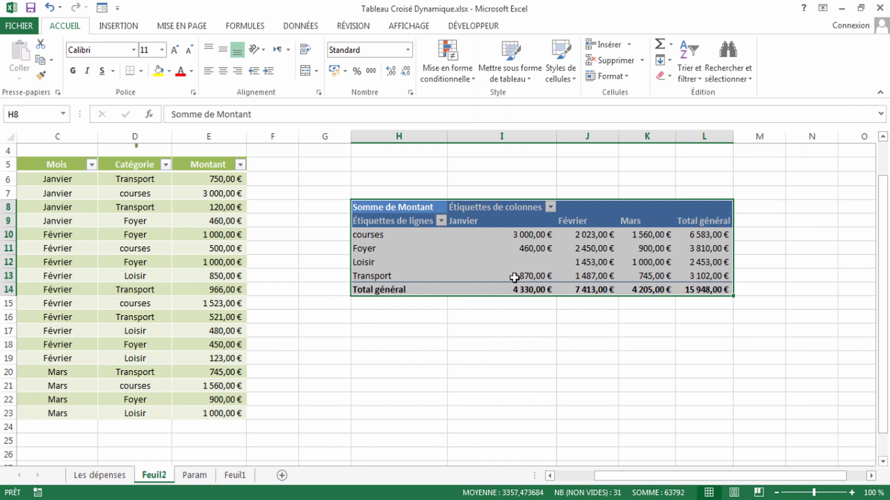
click(516, 73)
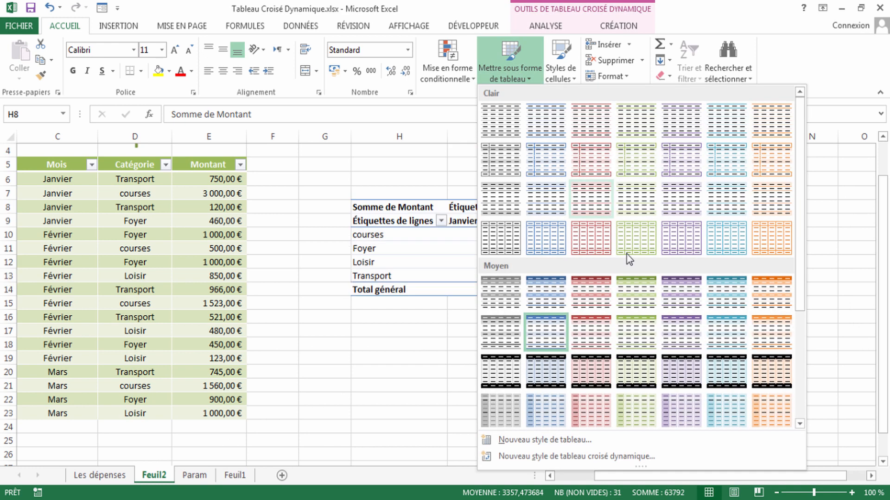
click(637, 333)
click(581, 372)
drag(885, 325, 885, 348)
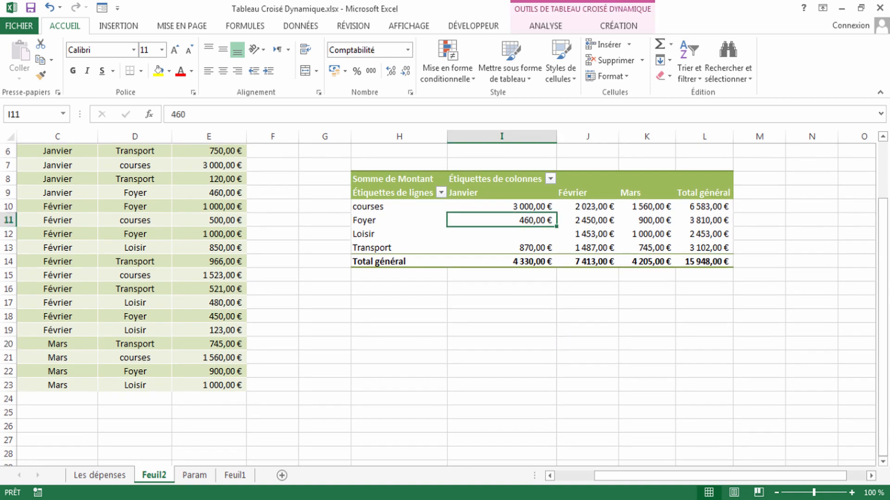
- Insert a 2D clustered column chart based on the pivot table
click(116, 29)
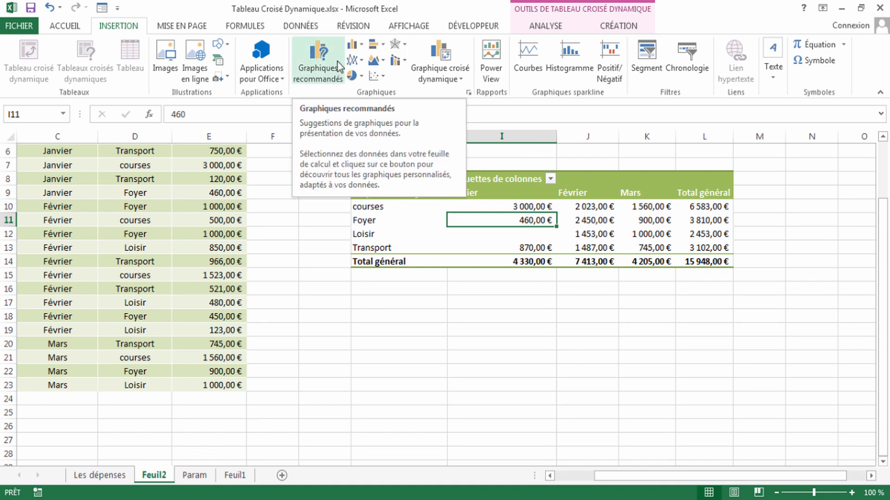
click(360, 50)
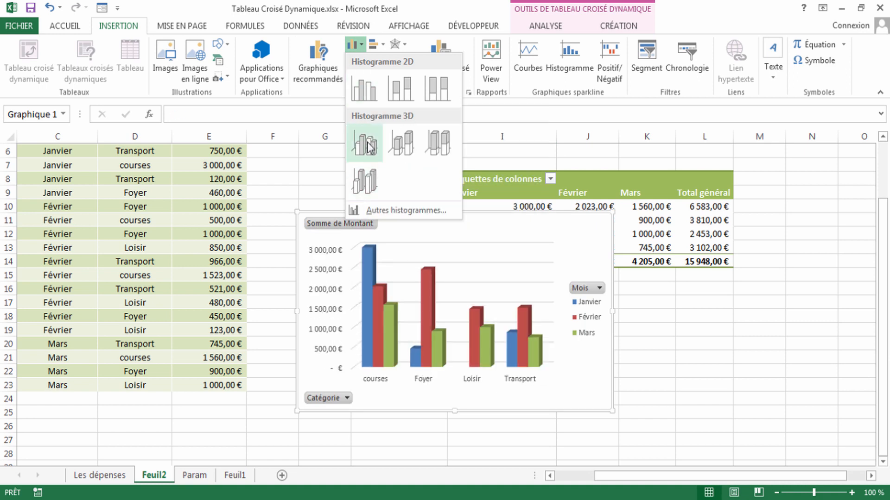
click(368, 101)
- Place the pivot chart directly below the pivot table and widen it to the table's full width, columns H to L
mouse_move(415, 213)
mouse_down()
mouse_move(457, 284)
mouse_move(468, 276)
mouse_up()
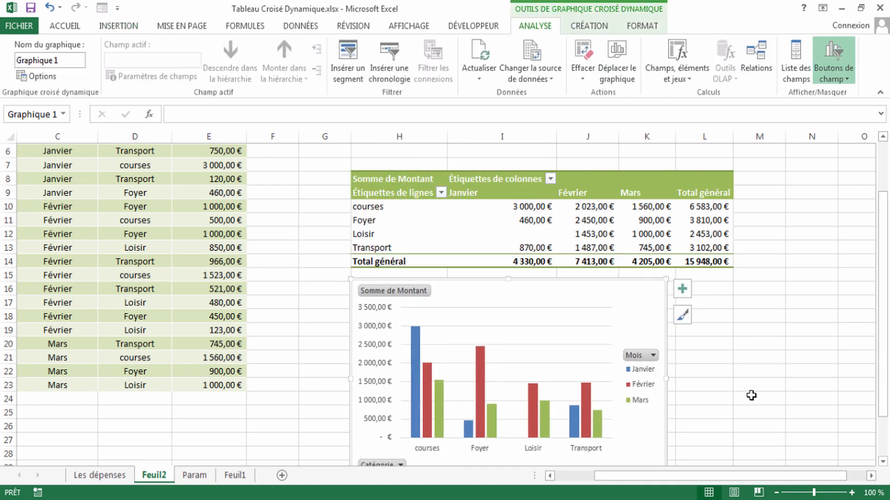
drag(667, 379, 733, 386)
click(789, 370)
drag(888, 367, 886, 364)
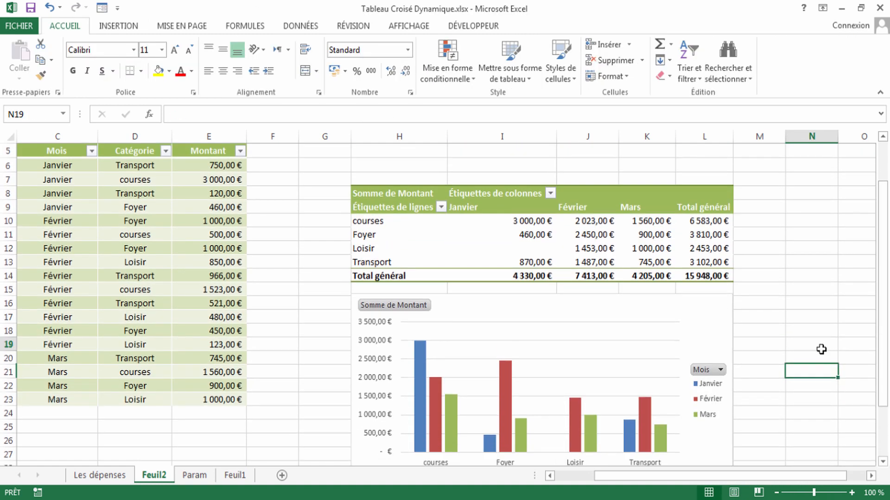
- Centre the pivot table's month and total headings in I9:L9 horizontally and vertically
click(821, 348)
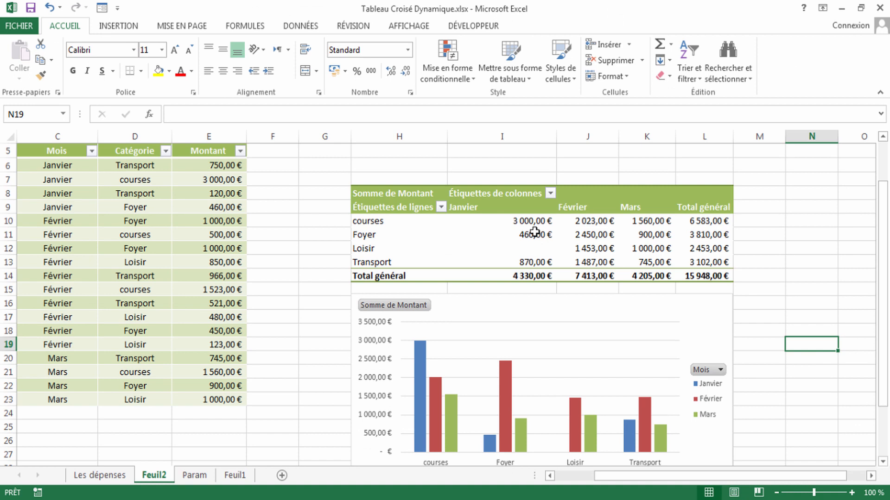
drag(480, 208, 681, 206)
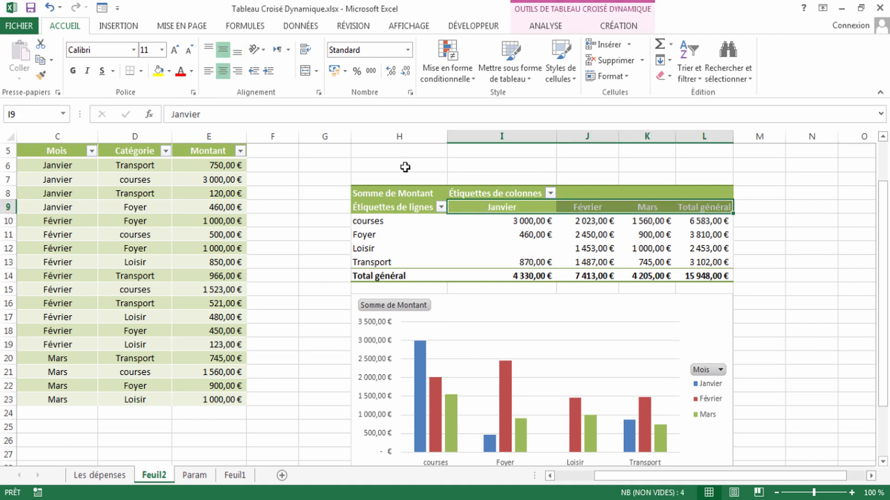
click(521, 276)
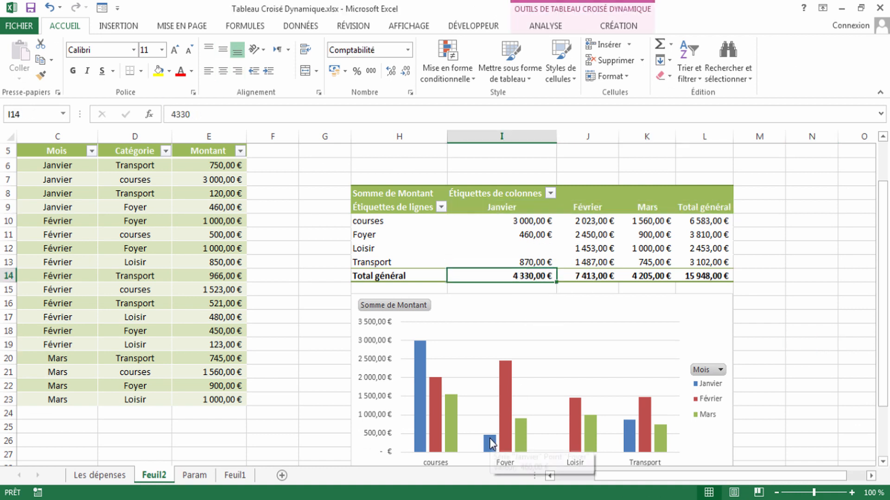
- Set the January courses amount in E7 of the expense table to 4000
double_click(205, 181)
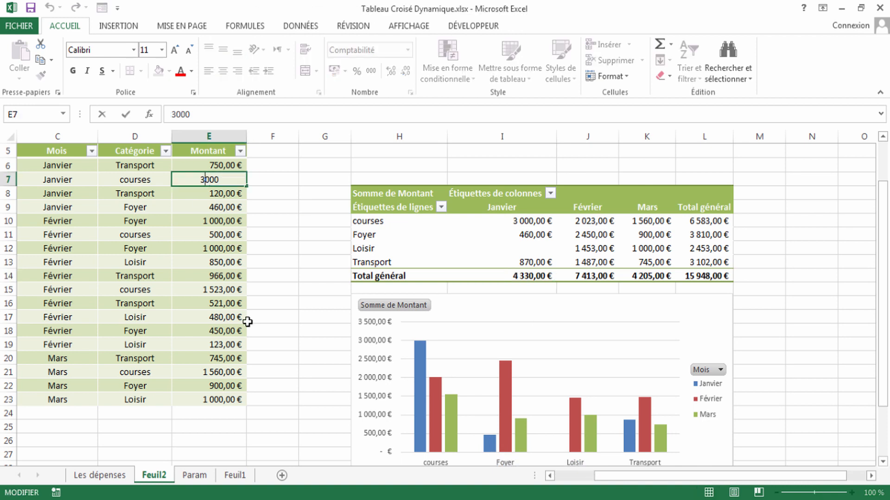
key(BackSpace)
text(4)
key(Return)
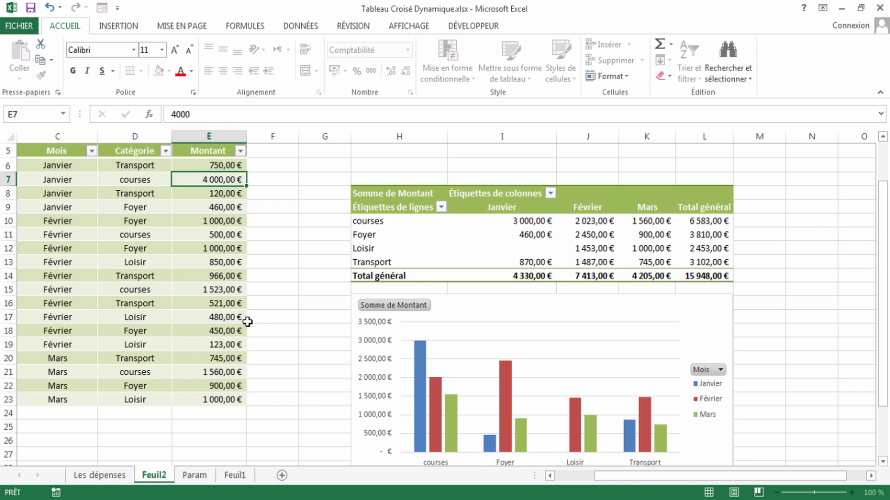
- Refresh the pivot table and its chart with the changed source data
click(526, 246)
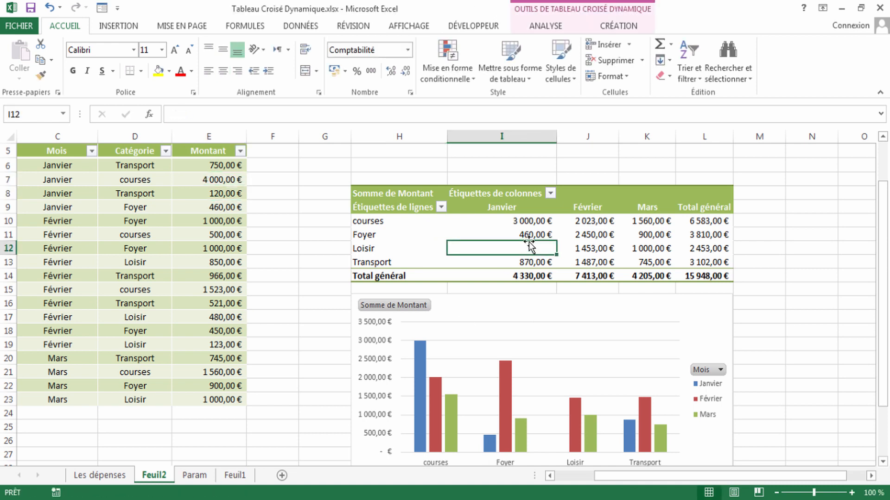
right_click(562, 244)
click(610, 308)
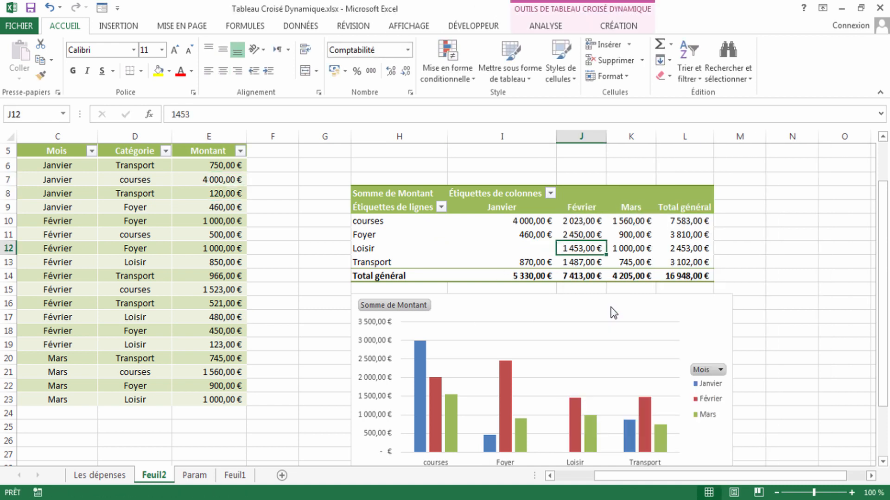
mouse_move(882, 294)
mouse_down()
mouse_move(882, 343)
mouse_move(883, 299)
mouse_up()
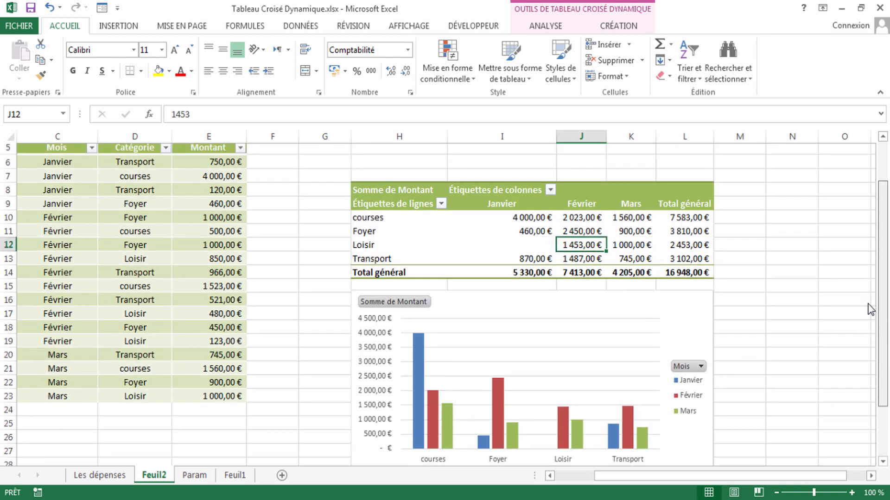
- Deselect the pivot table, review the expense table, refreshed pivot table and chart on Feuil2, and open the Feuil1 sheet
click(790, 330)
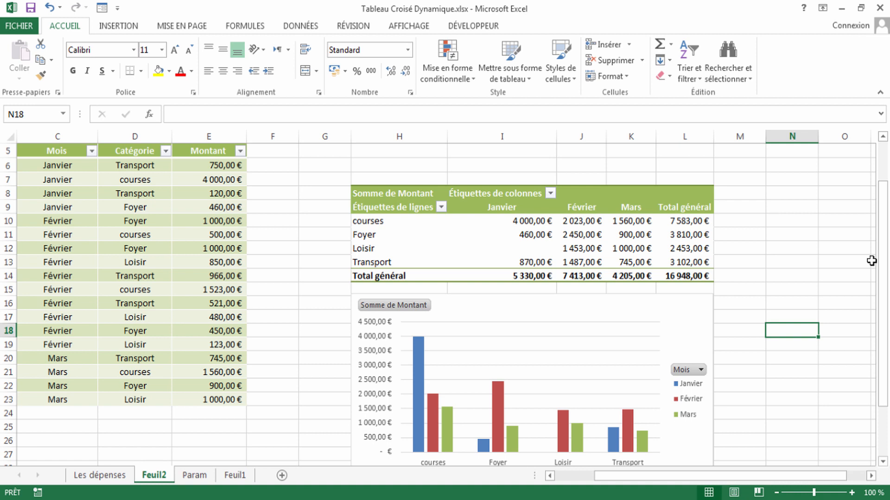
drag(883, 259, 887, 222)
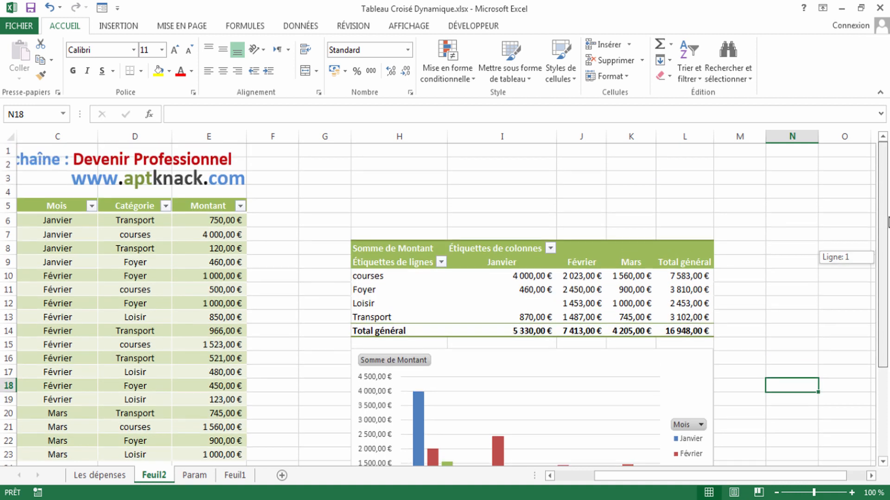
drag(887, 221, 887, 261)
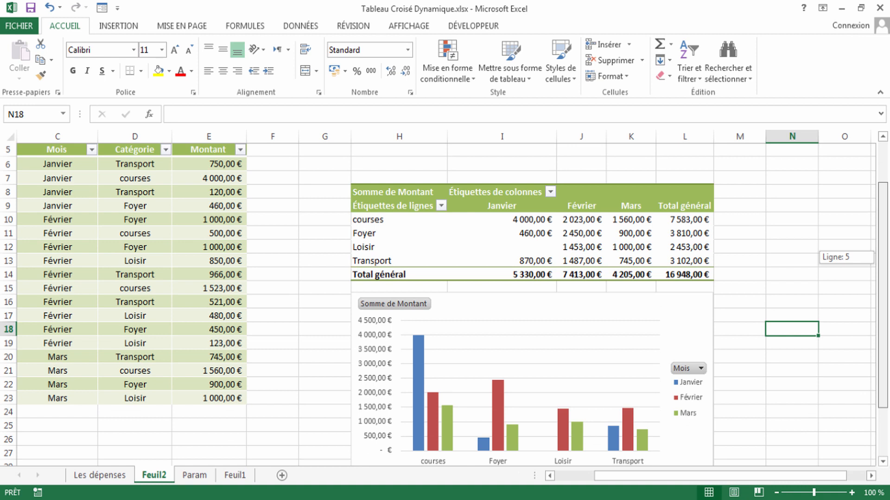
drag(595, 477, 555, 476)
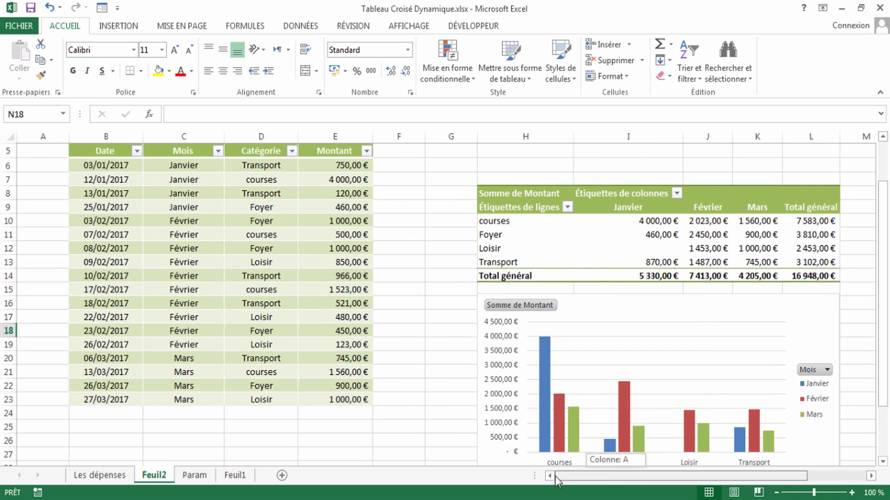
drag(554, 476, 554, 476)
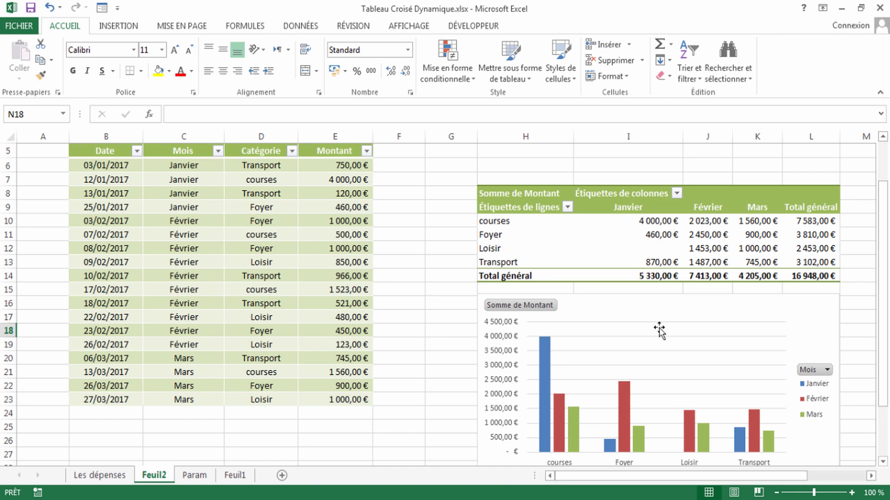
drag(883, 255, 873, 191)
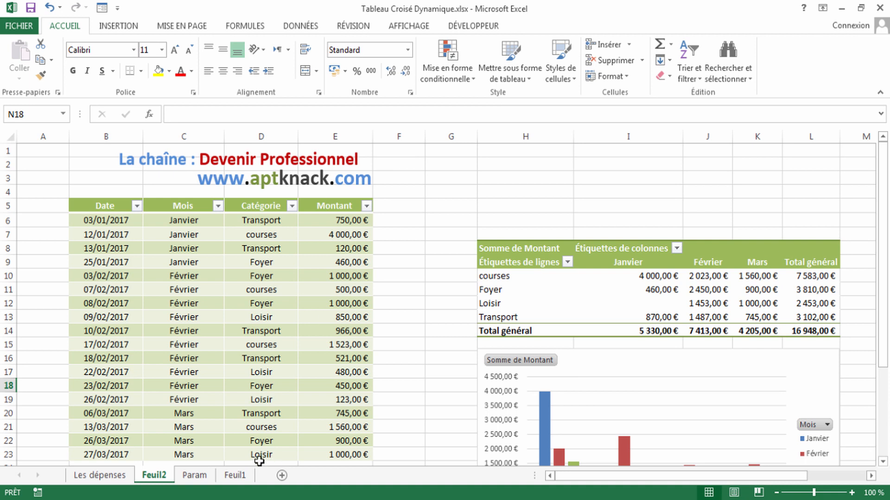
click(231, 479)
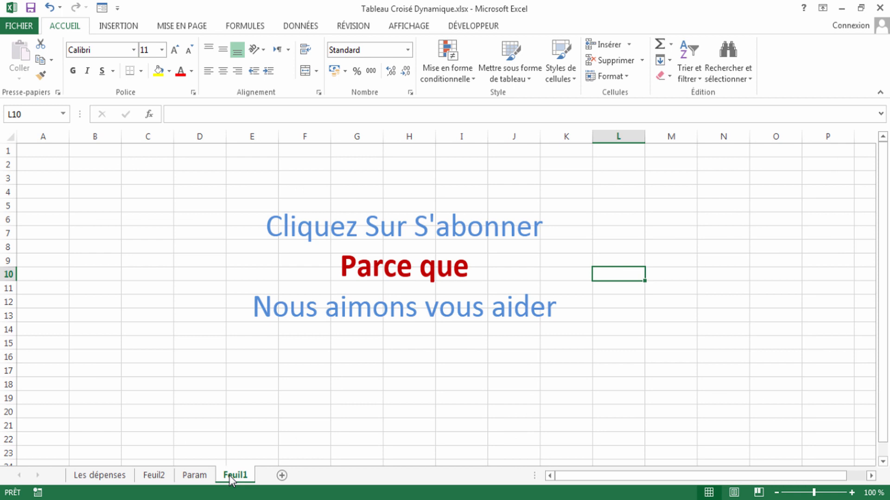